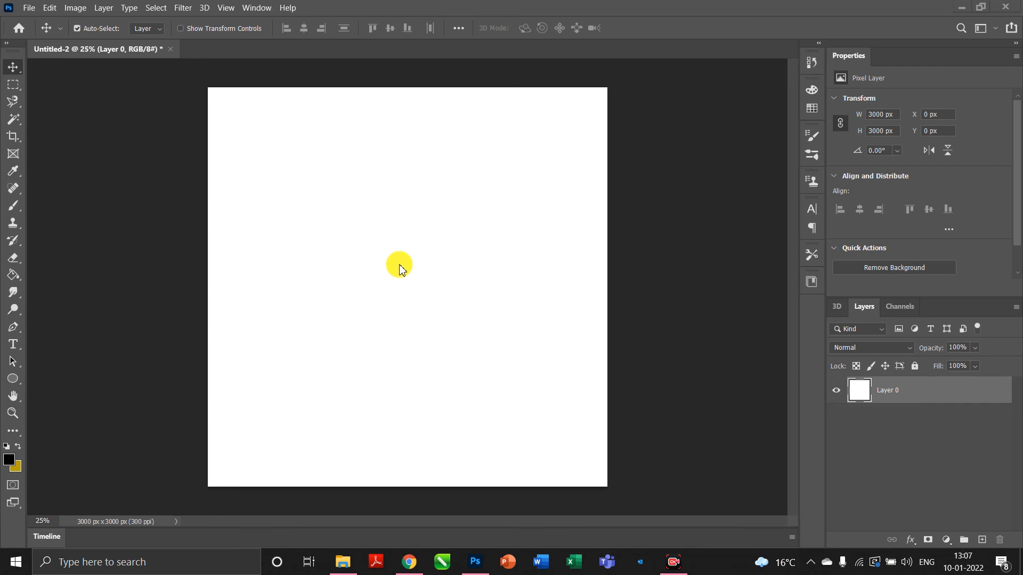
pyautogui.click(29, 7)
pyautogui.click(60, 260)
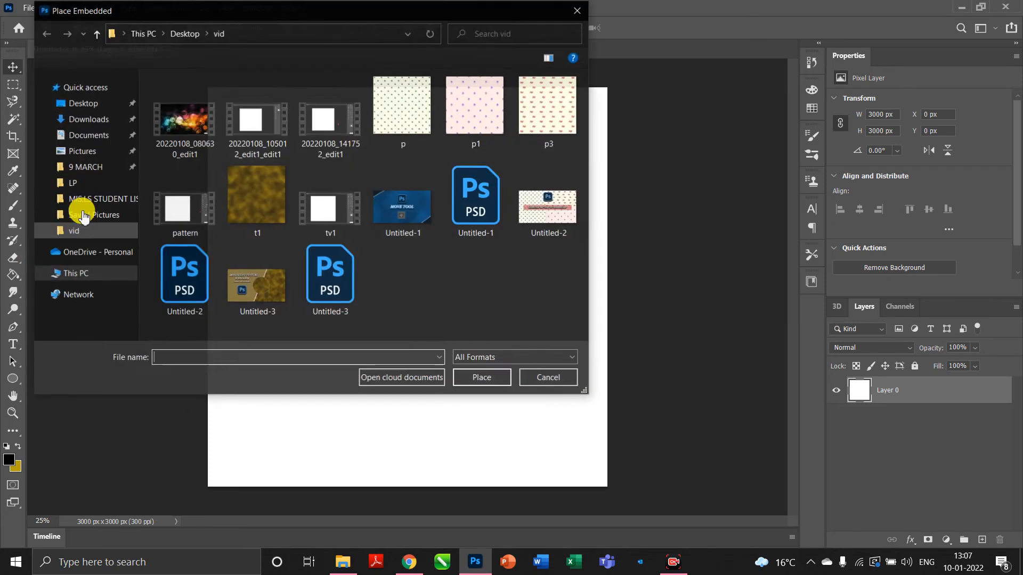
pyautogui.click(83, 153)
pyautogui.doubleClick(341, 127)
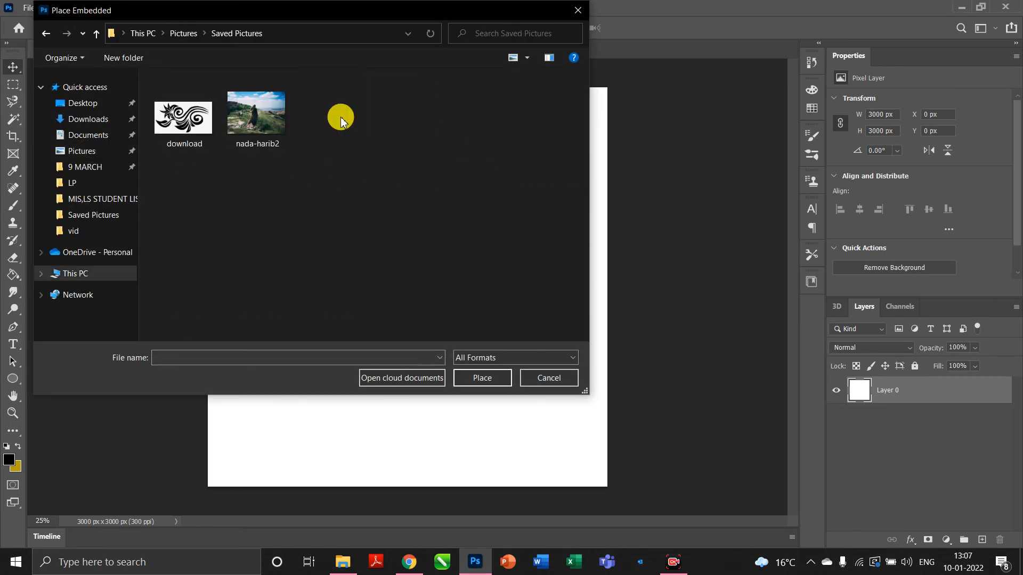
pyautogui.click(274, 98)
pyautogui.click(475, 377)
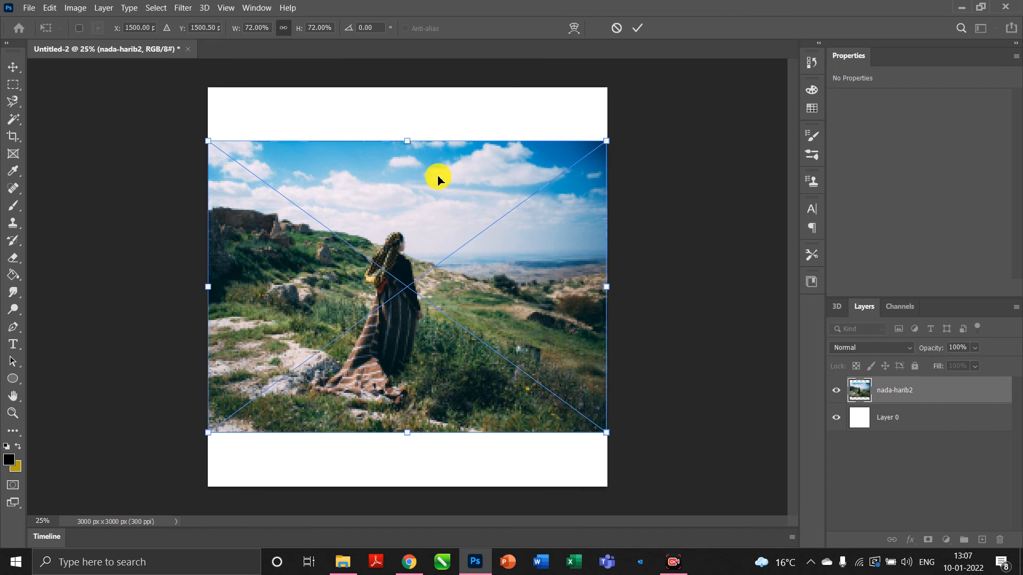
# Shrink the placed photo slightly from its top handle and commit the transform.
pyautogui.moveTo(411, 142); pyautogui.dragTo(411, 147)
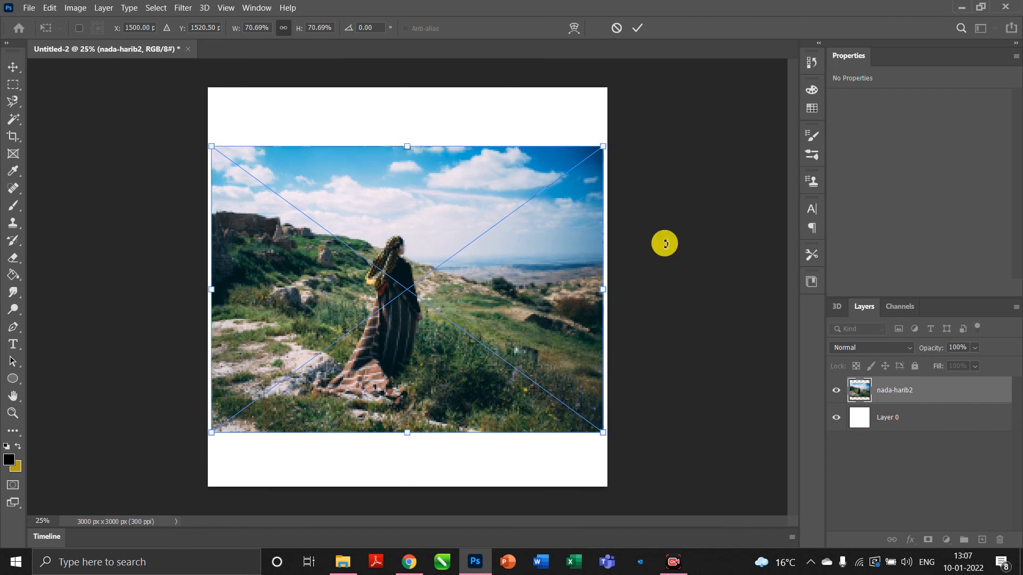
pyautogui.click(924, 394)
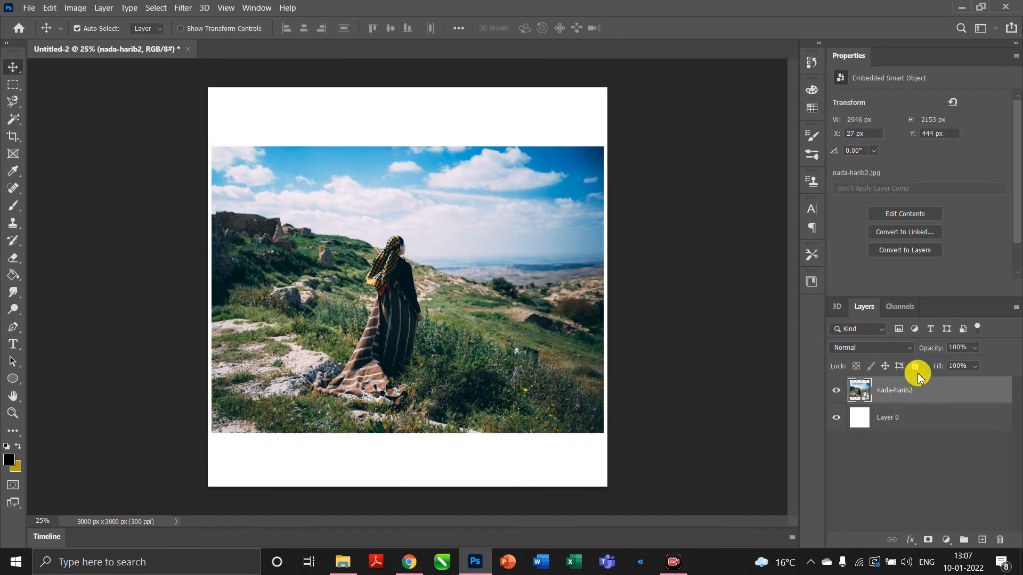
pyautogui.press('ctrl')
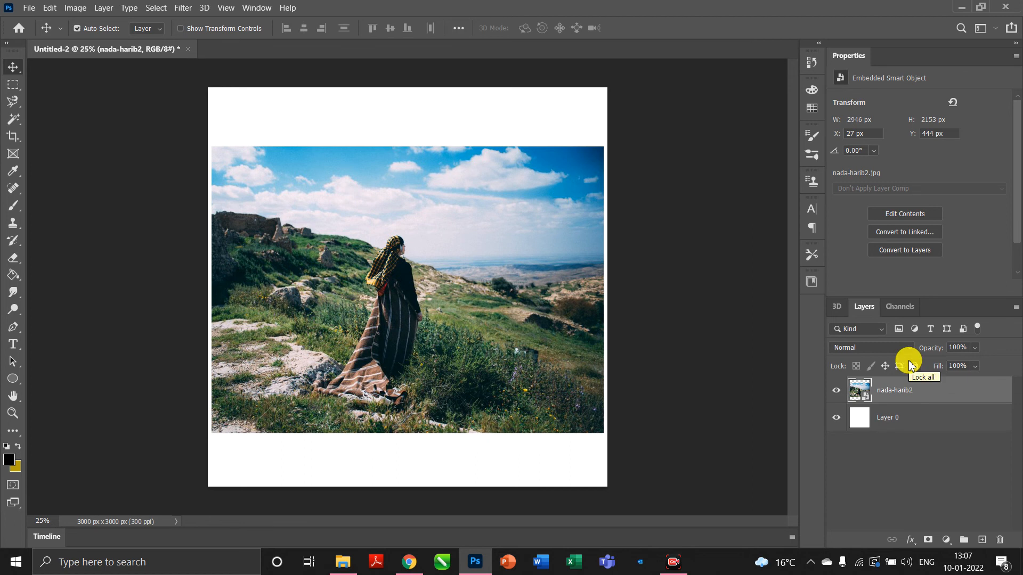
pyautogui.hotkey('ctrl', '+')
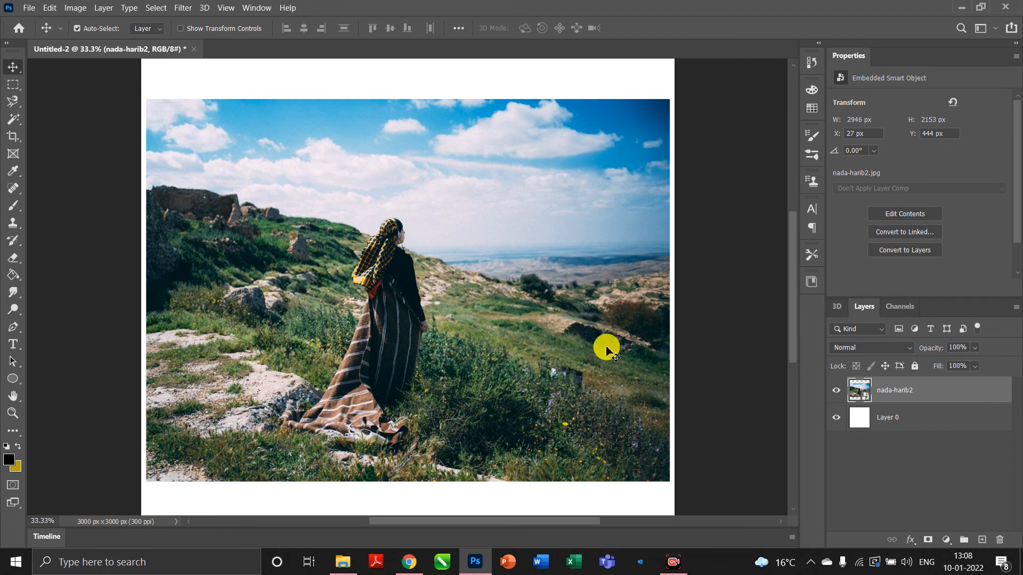
# Draw a Rectangular Marquee selection around the woman and try to delete it.
pyautogui.click(9, 89)
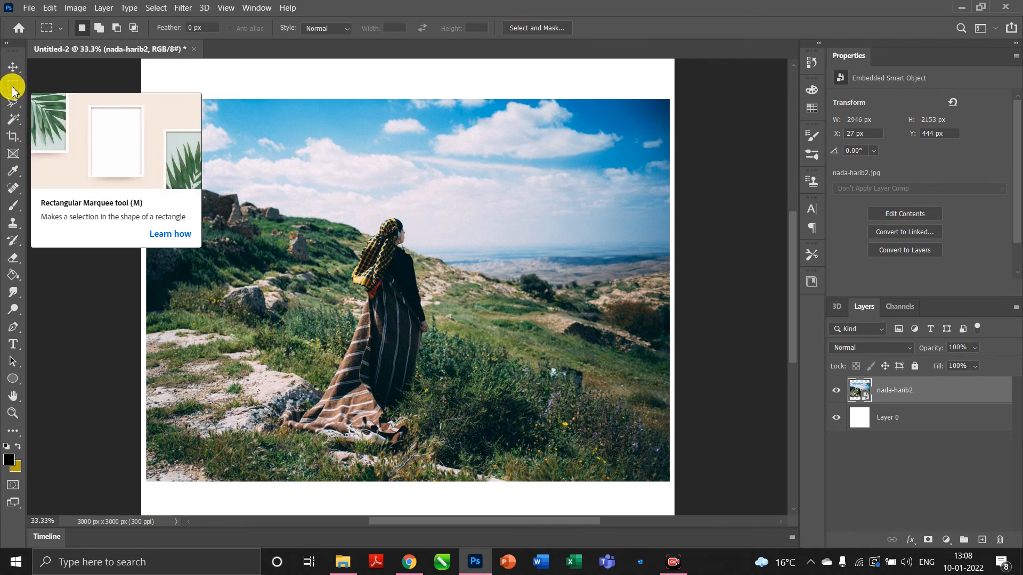
pyautogui.rightClick(13, 88)
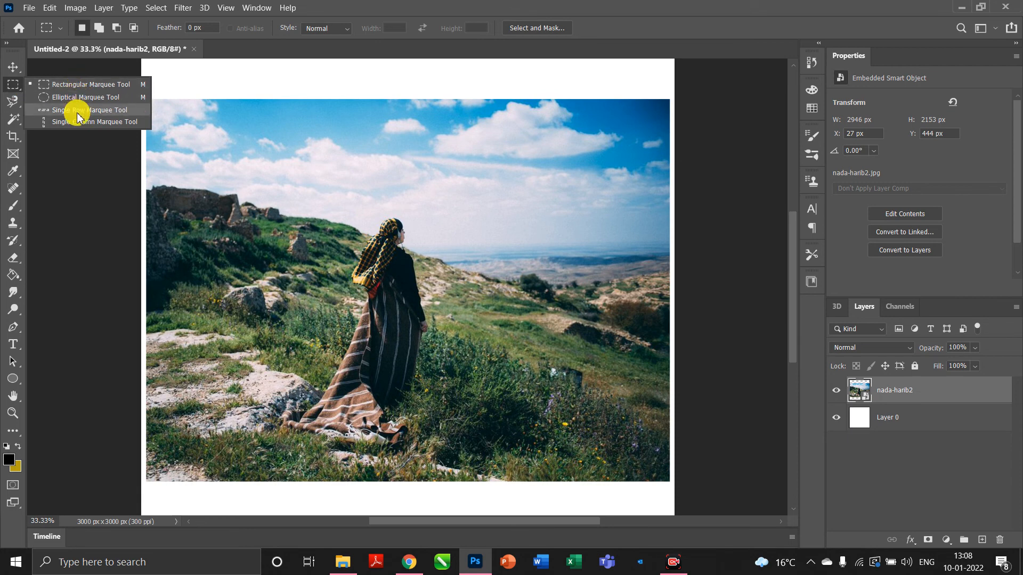
pyautogui.click(108, 88)
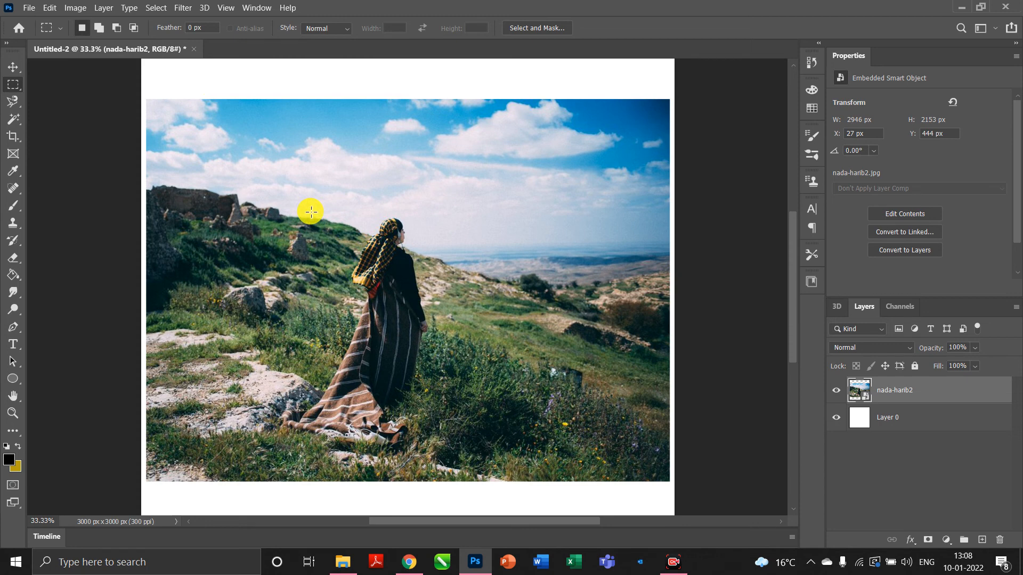
pyautogui.moveTo(244, 143); pyautogui.dragTo(564, 458)
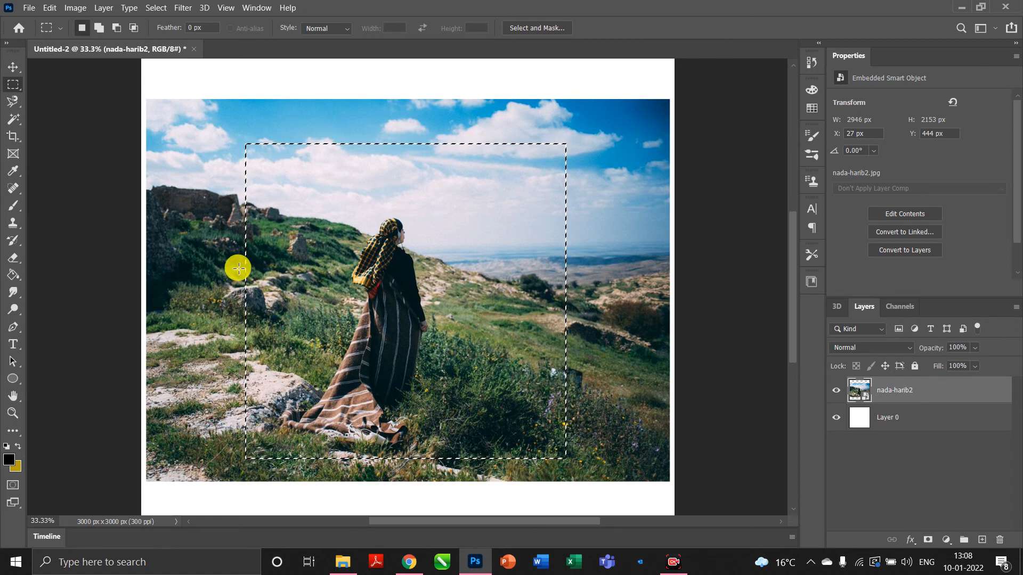
pyautogui.press('Delete')
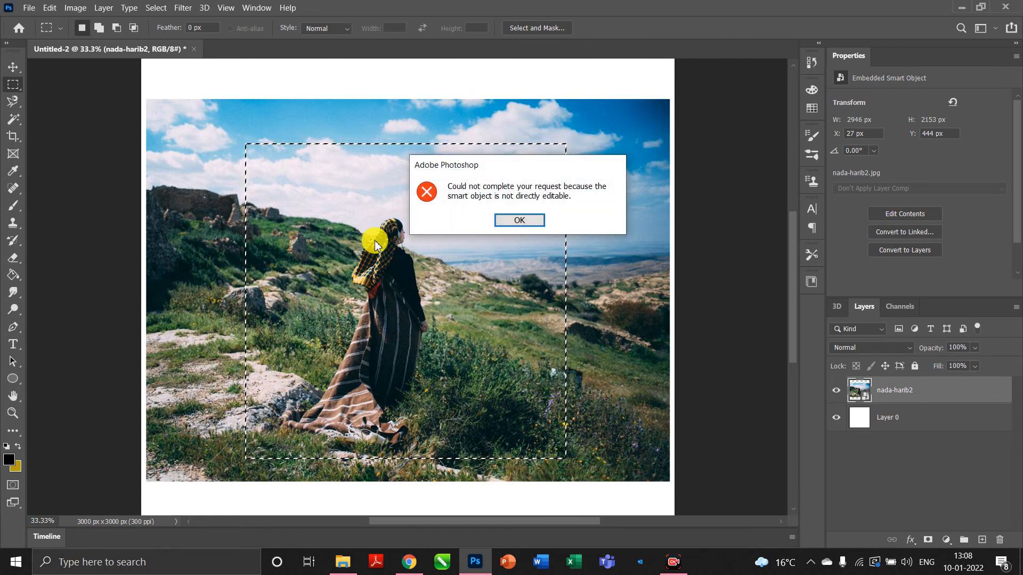
pyautogui.click(525, 221)
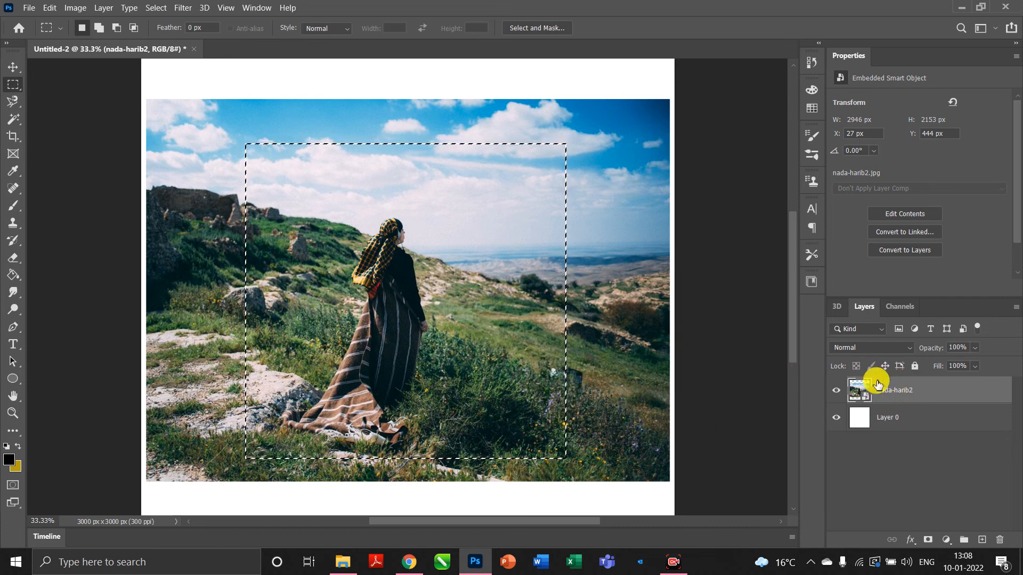
pyautogui.rightClick(937, 395)
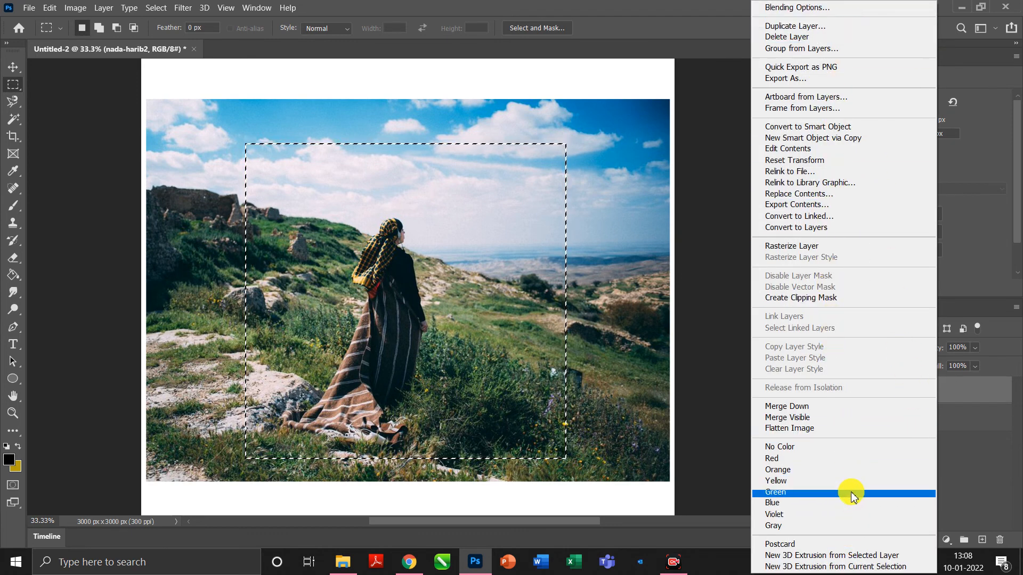
pyautogui.click(817, 248)
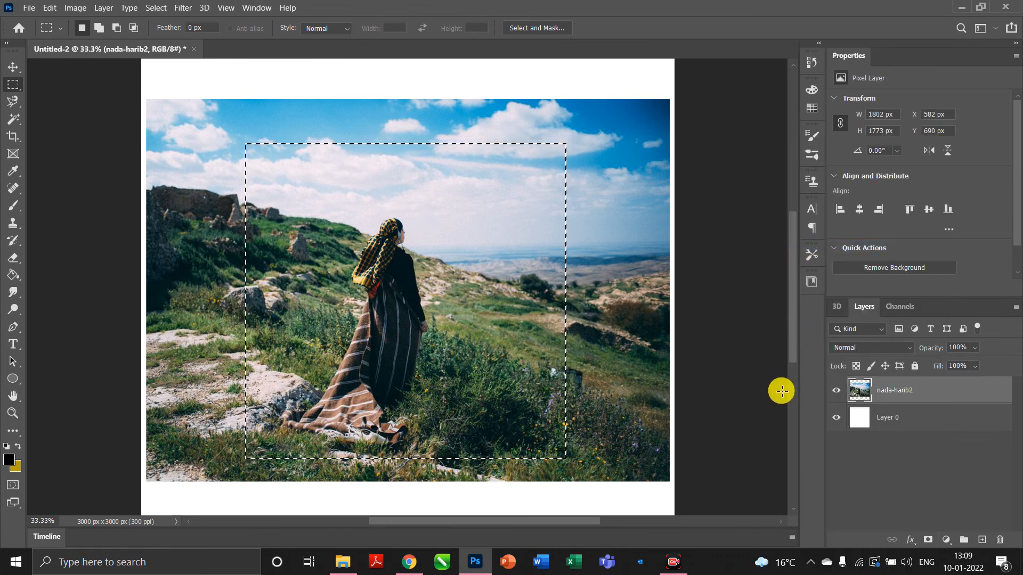
pyautogui.press('Delete')
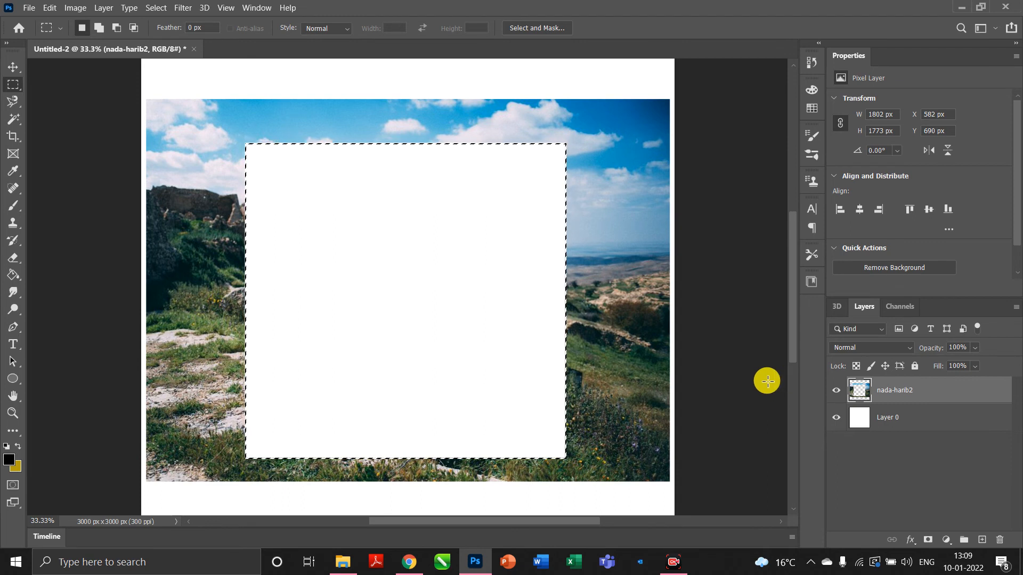
pyautogui.hotkey('ctrl', 'z')
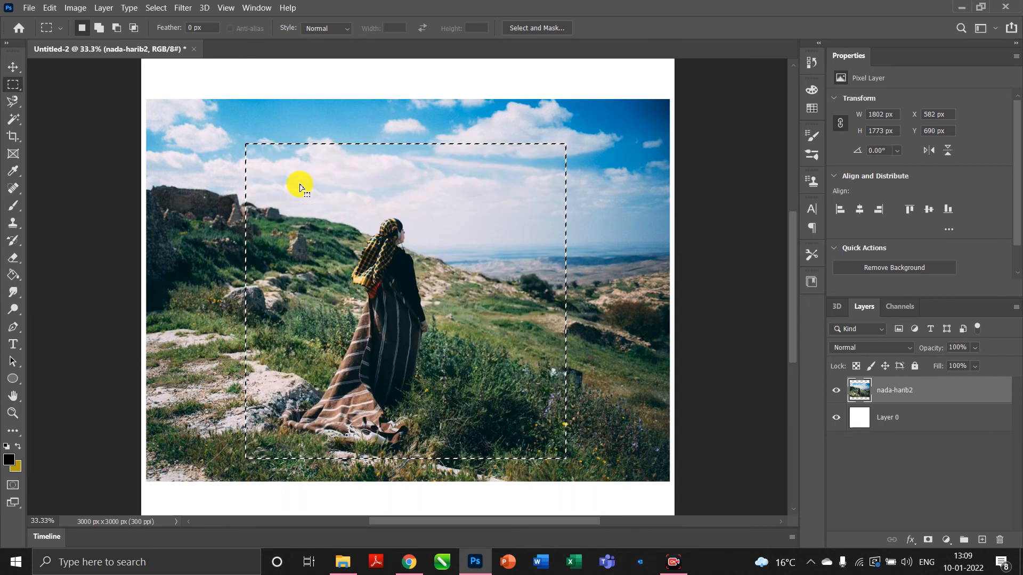
pyautogui.click(178, 100)
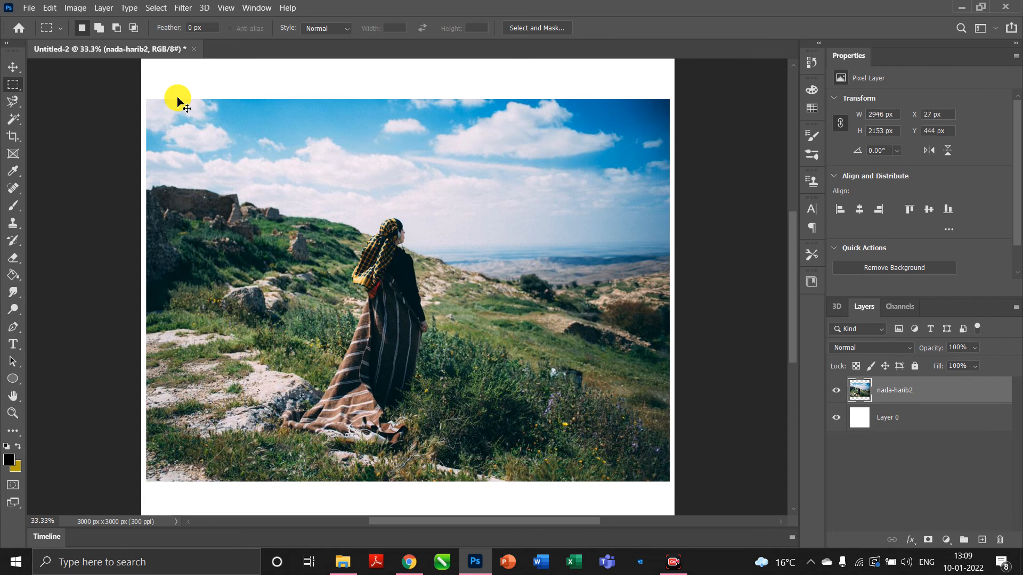
# Cut a circle around the woman's upper body with the Elliptical Marquee, then undo and deselect.
pyautogui.rightClick(18, 86)
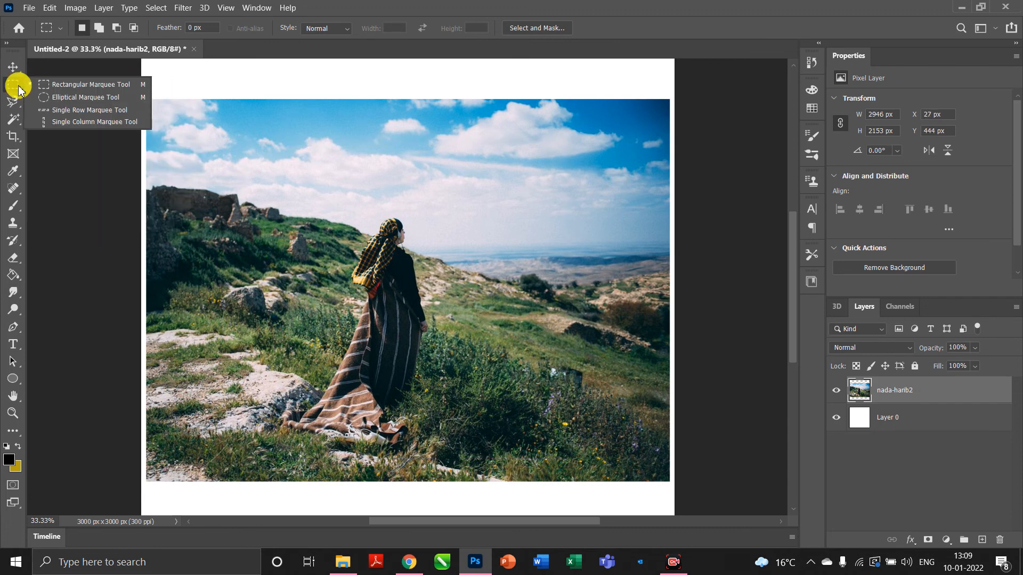
pyautogui.click(65, 99)
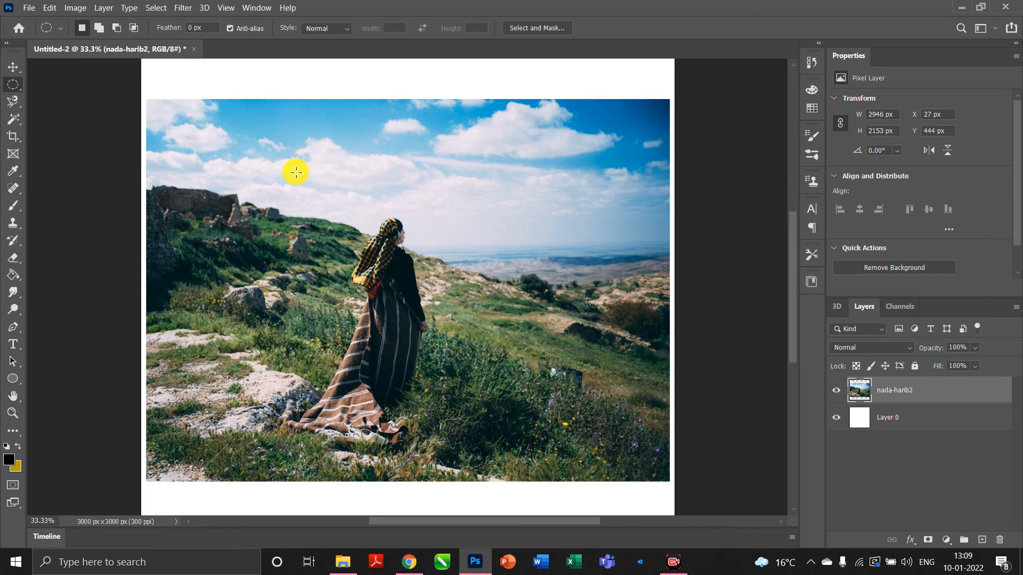
pyautogui.moveTo(292, 173); pyautogui.dragTo(463, 338)
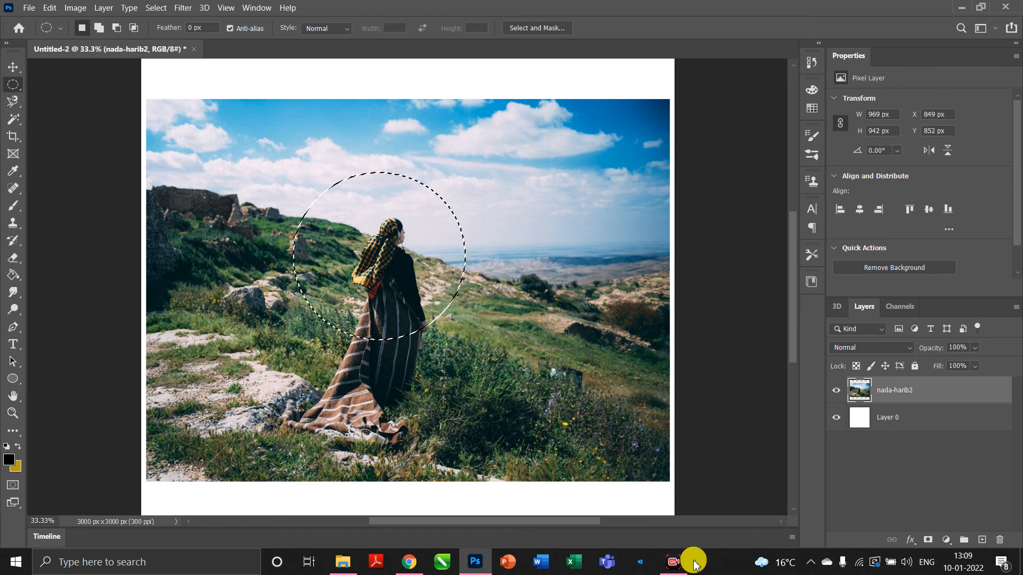
pyautogui.press('Delete')
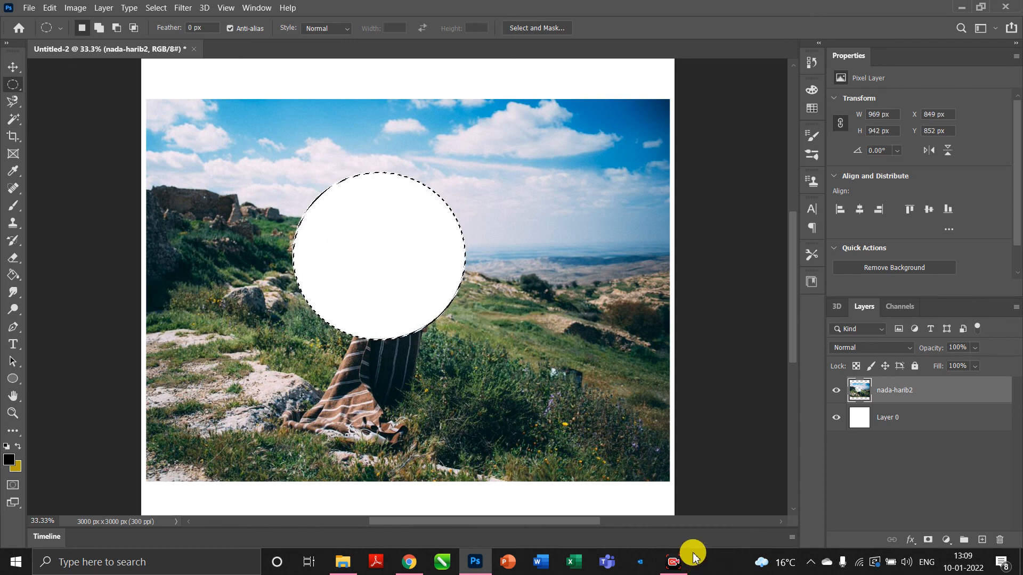
pyautogui.hotkey('ctrl', 'z')
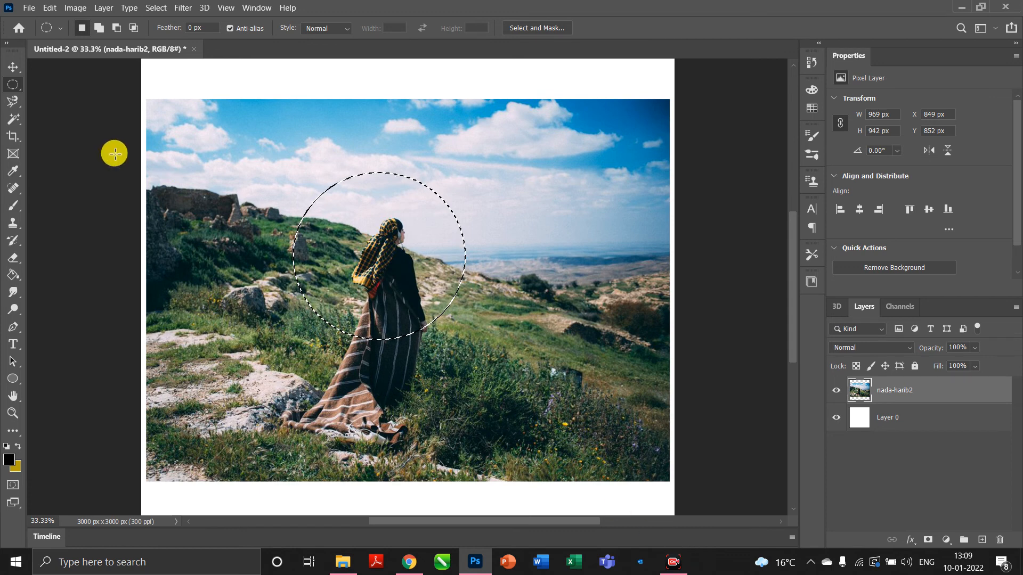
pyautogui.click(213, 167)
pyautogui.rightClick(13, 85)
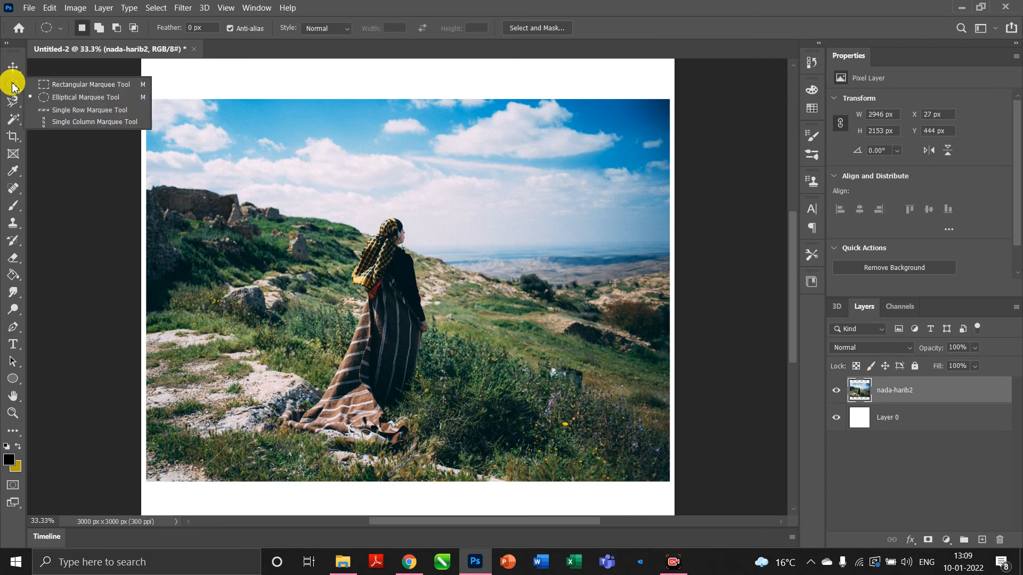
# Close the marquee options list and zoom in on the woman.
pyautogui.click(927, 392)
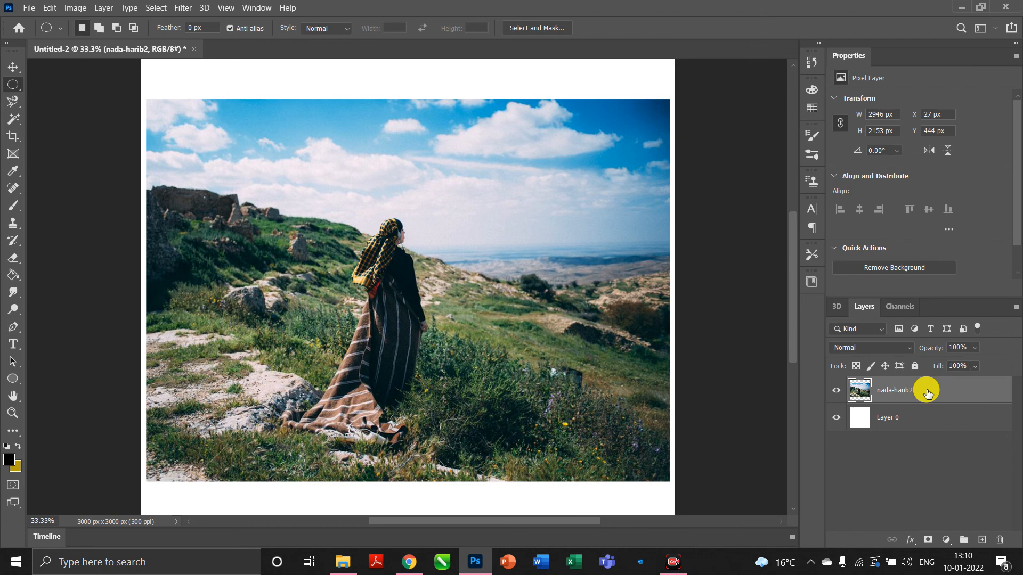
pyautogui.hotkey('ctrl', '+')
pyautogui.hotkey('ctrl', '+')
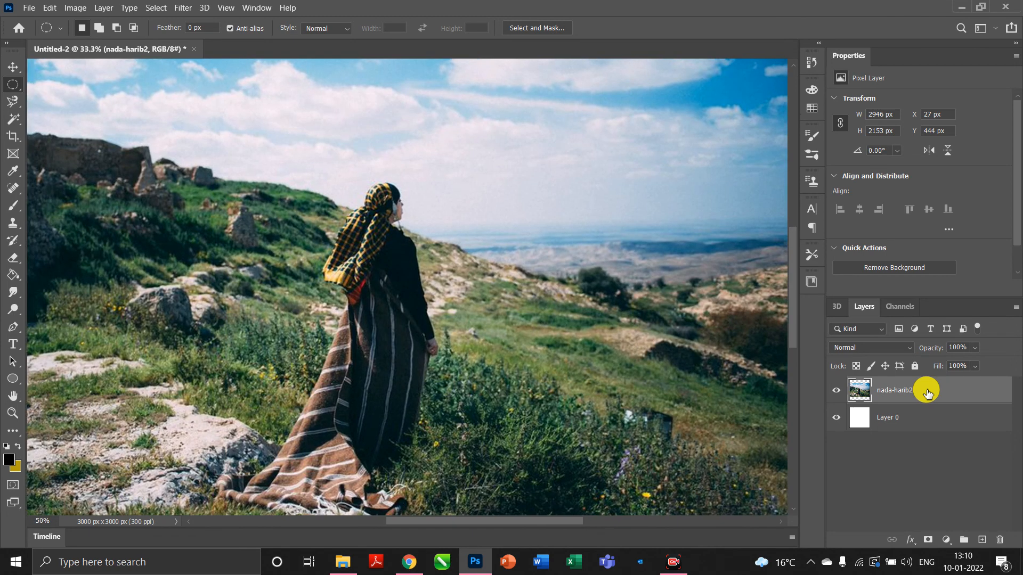
# Zoom into a pixel-level close-up, then back out to 50% so the photo fills the window.
pyautogui.hotkey('ctrl', '+')
pyautogui.hotkey('ctrl', '+')
pyautogui.hotkey('ctrl', '+')
pyautogui.hotkey('ctrl', '+')
pyautogui.hotkey('ctrl', '+')
pyautogui.hotkey('ctrl', '+')
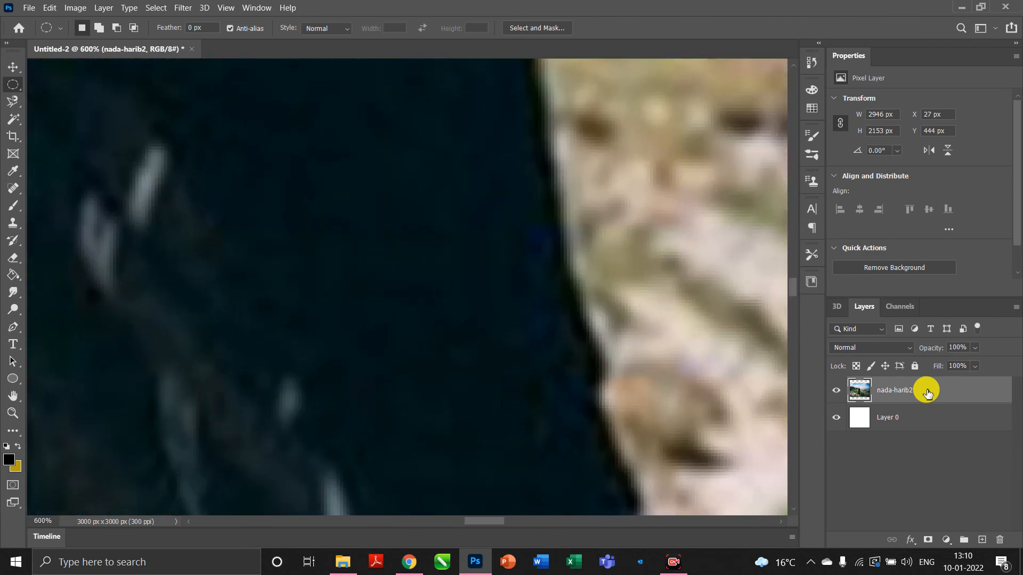
pyautogui.hotkey('ctrl', '+')
pyautogui.hotkey('ctrl', '+')
pyautogui.hotkey('ctrl', '+')
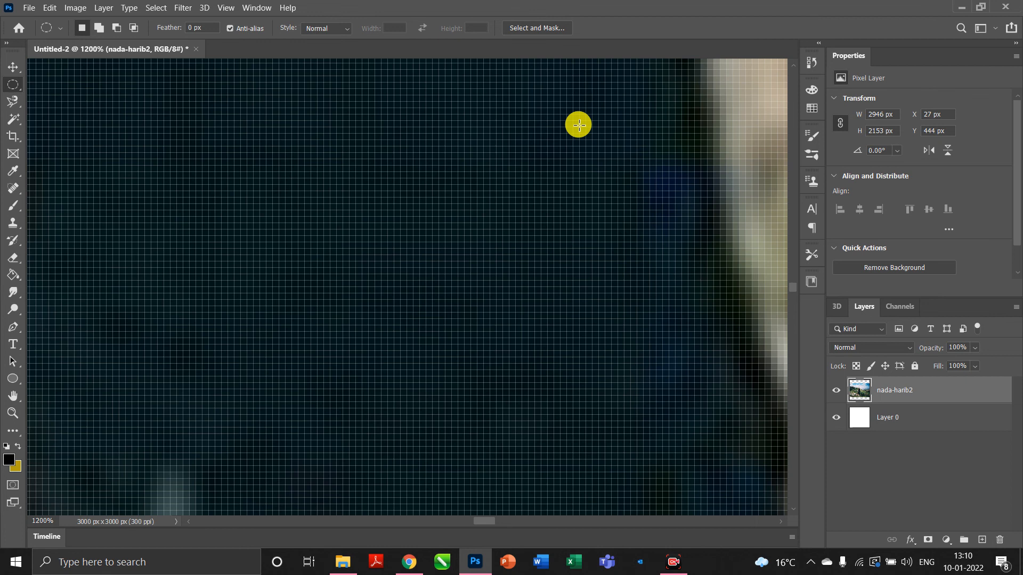
pyautogui.scroll(-2, 578, 126)
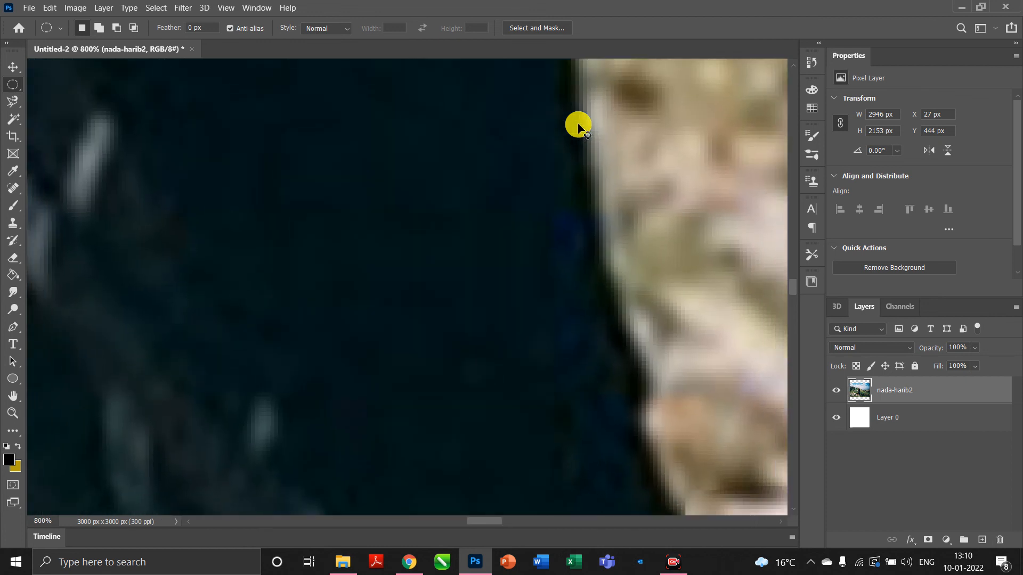
pyautogui.scroll(-4, 577, 126)
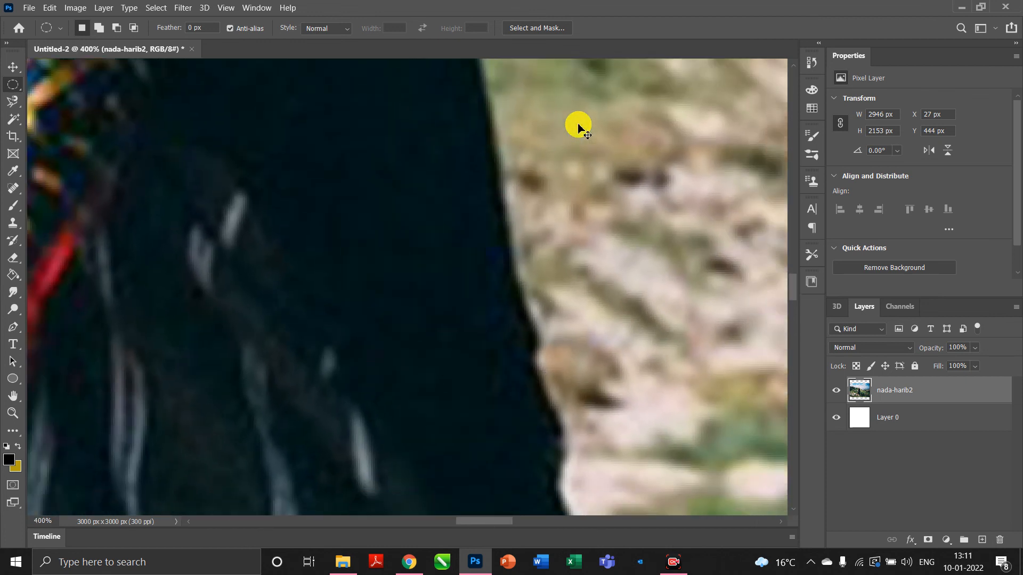
pyautogui.scroll(-4, 577, 126)
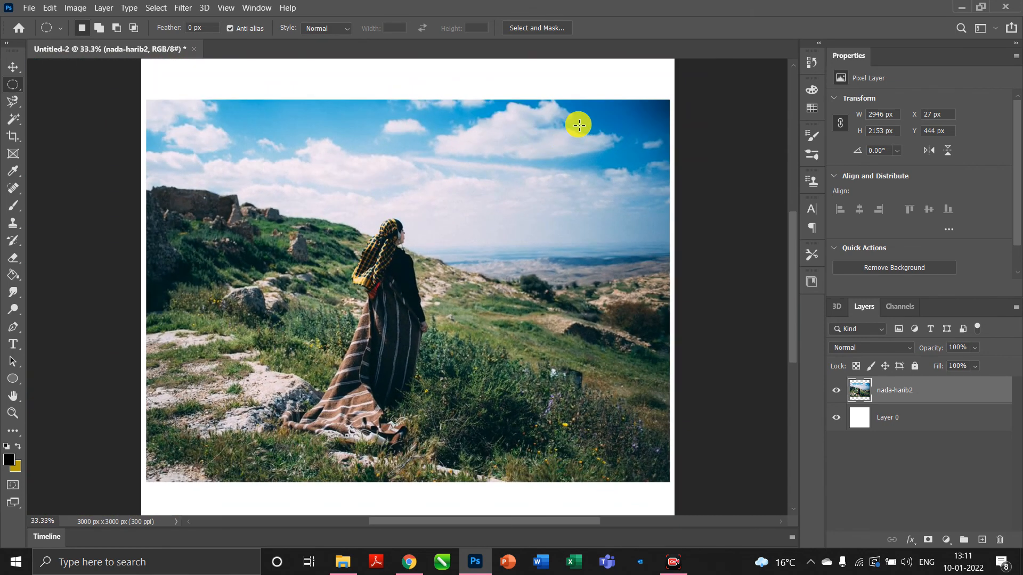
pyautogui.scroll(1, 579, 125)
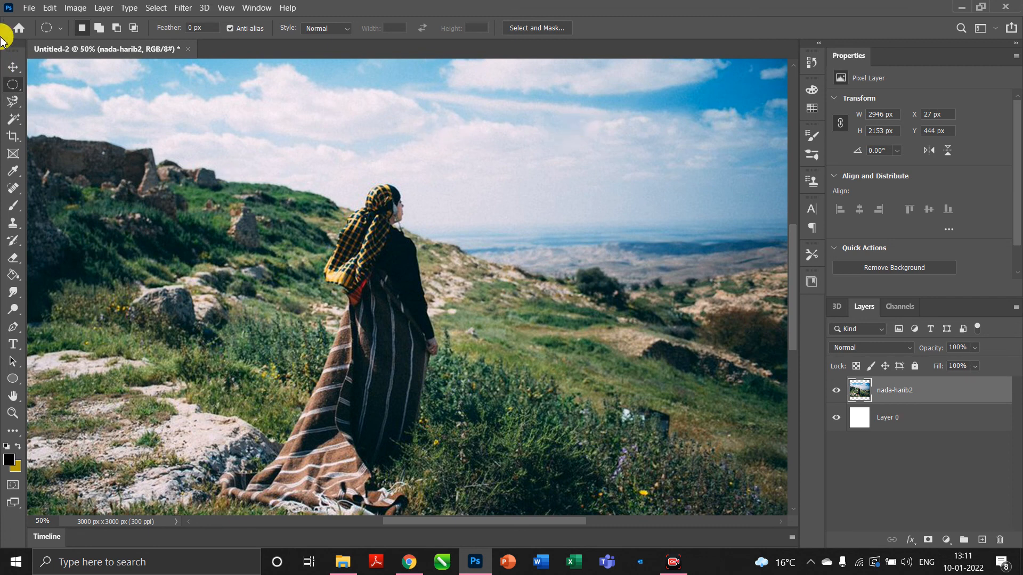
# Select a one-pixel row across the woman's cloak with the Single Row Marquee Tool.
pyautogui.rightClick(14, 87)
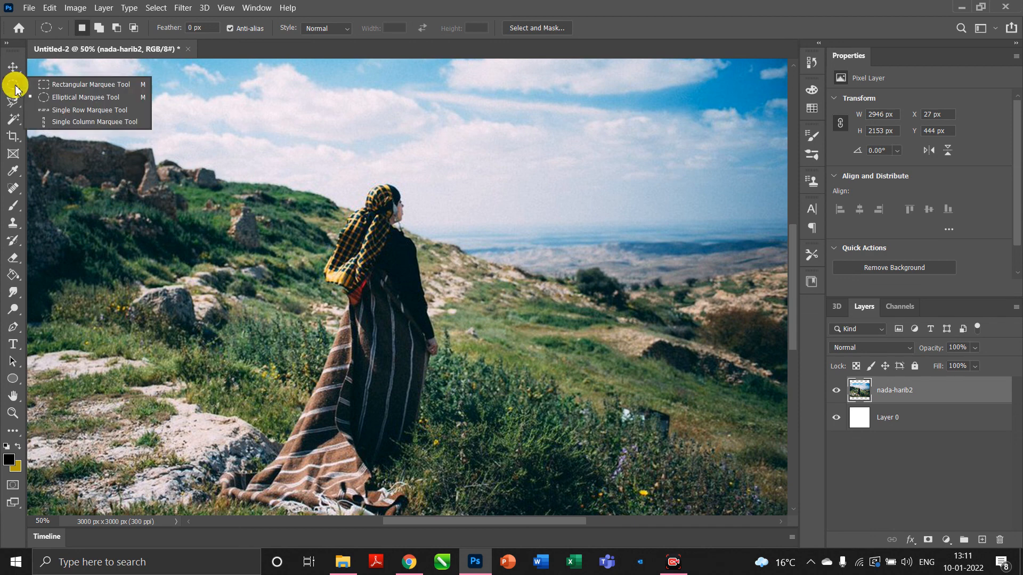
pyautogui.click(58, 112)
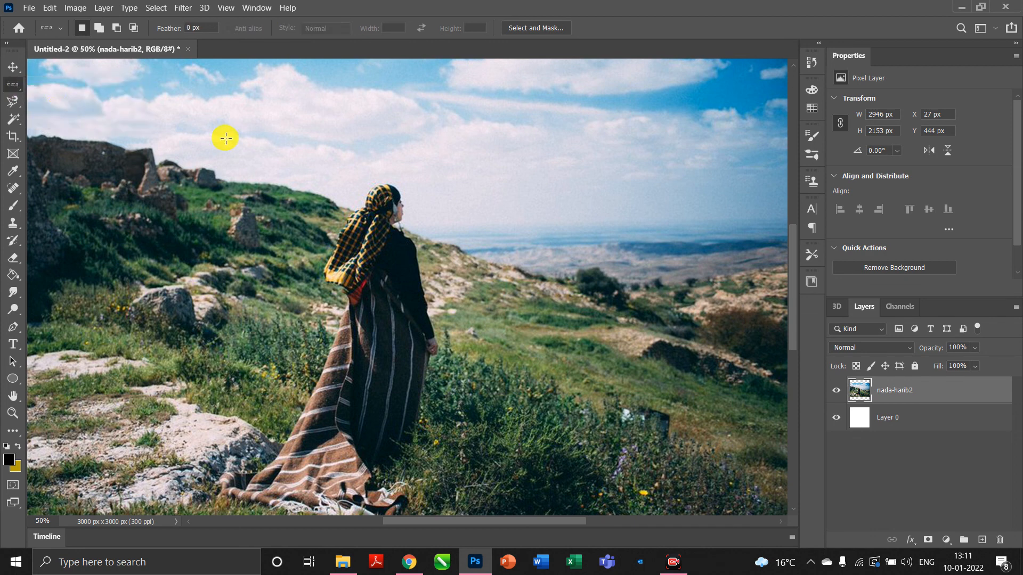
pyautogui.click(394, 337)
pyautogui.click(508, 364)
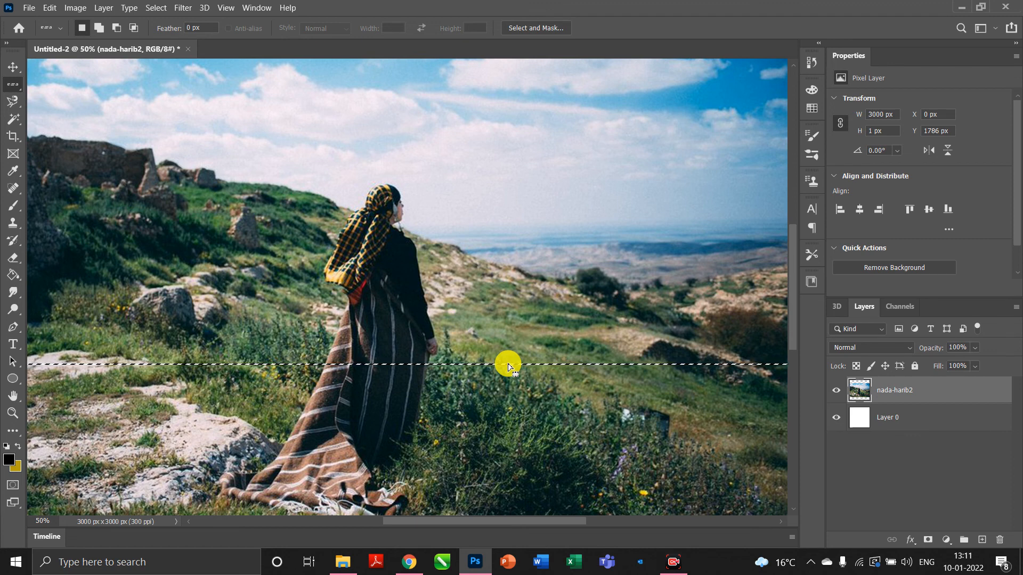
# Zoom in to pixel level on the row selection, then deselect it.
pyautogui.hotkey('ctrl', '+')
pyautogui.hotkey('ctrl', '+')
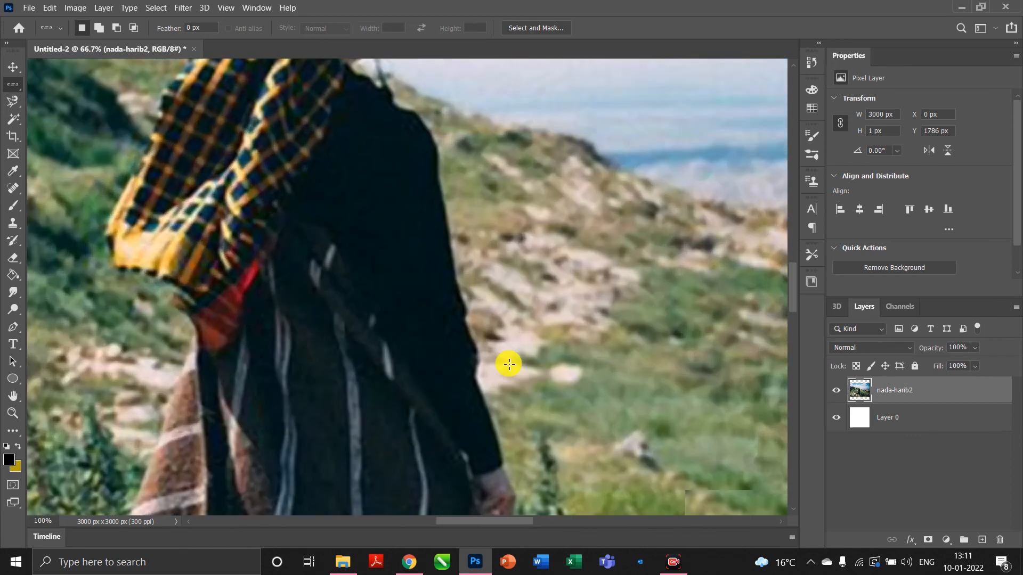
pyautogui.hotkey('ctrl', '+')
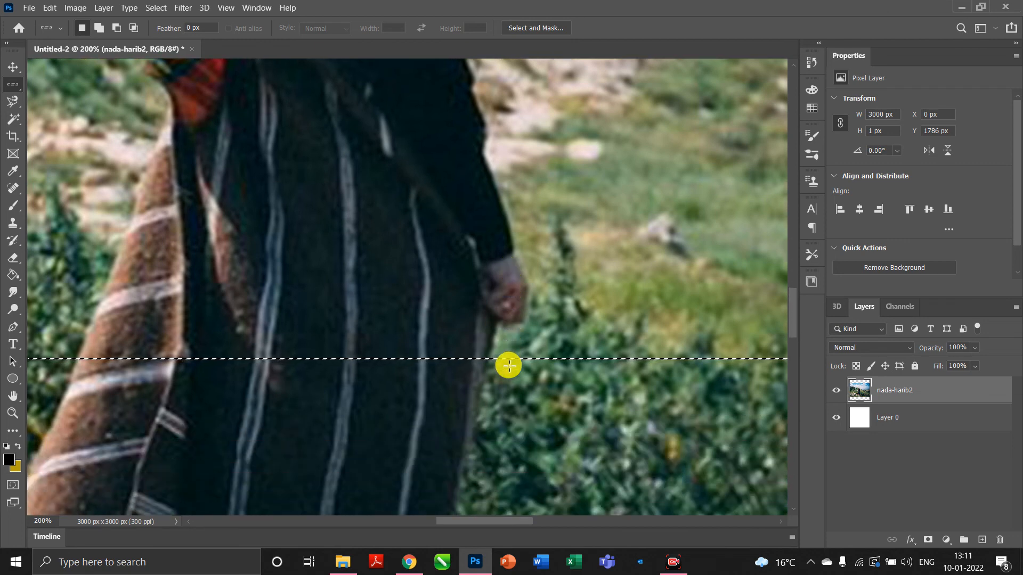
pyautogui.hotkey('ctrl', '+')
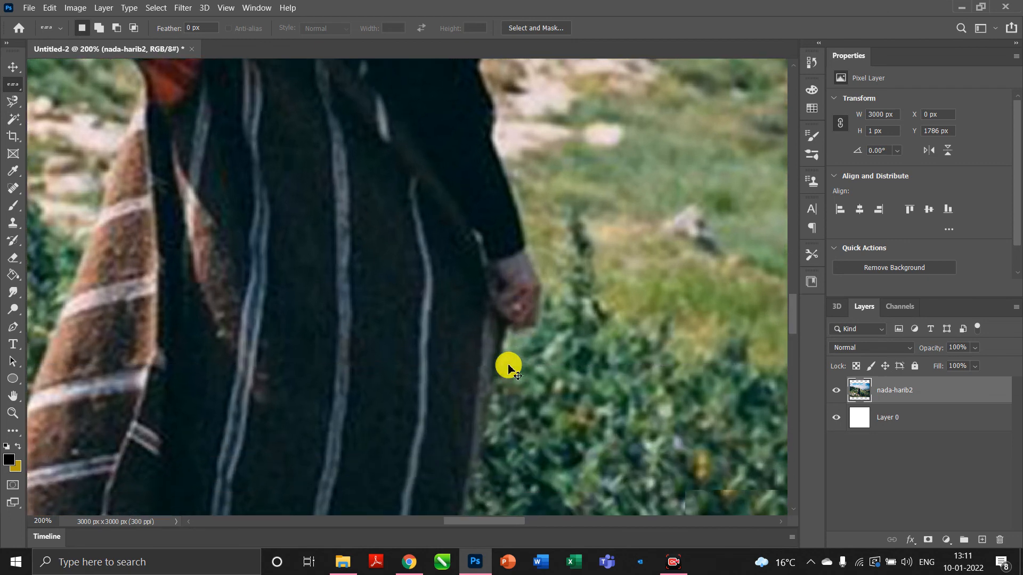
pyautogui.hotkey('ctrl', '+')
pyautogui.hotkey('ctrl', '+')
pyautogui.scroll(-3, 509, 366)
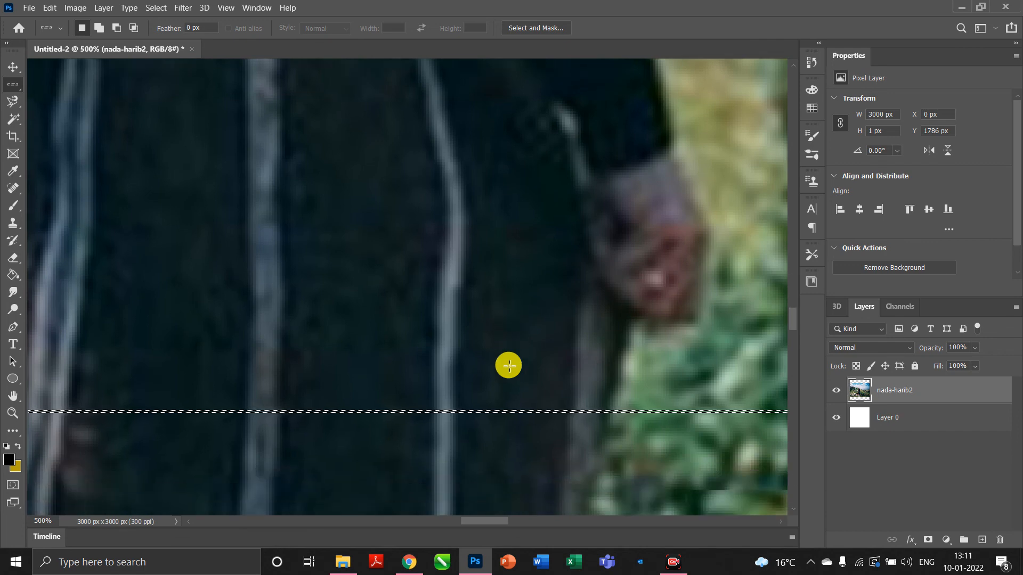
pyautogui.scroll(-5, 509, 365)
pyautogui.hotkey('ctrl', '+')
pyautogui.hotkey('ctrl', '+')
pyautogui.hotkey('ctrl', '+')
pyautogui.hotkey('ctrl', '+')
pyautogui.hotkey('ctrl', '+')
pyautogui.hotkey('ctrl', '+')
pyautogui.hotkey('ctrl', '+')
pyautogui.hotkey('ctrl', '+')
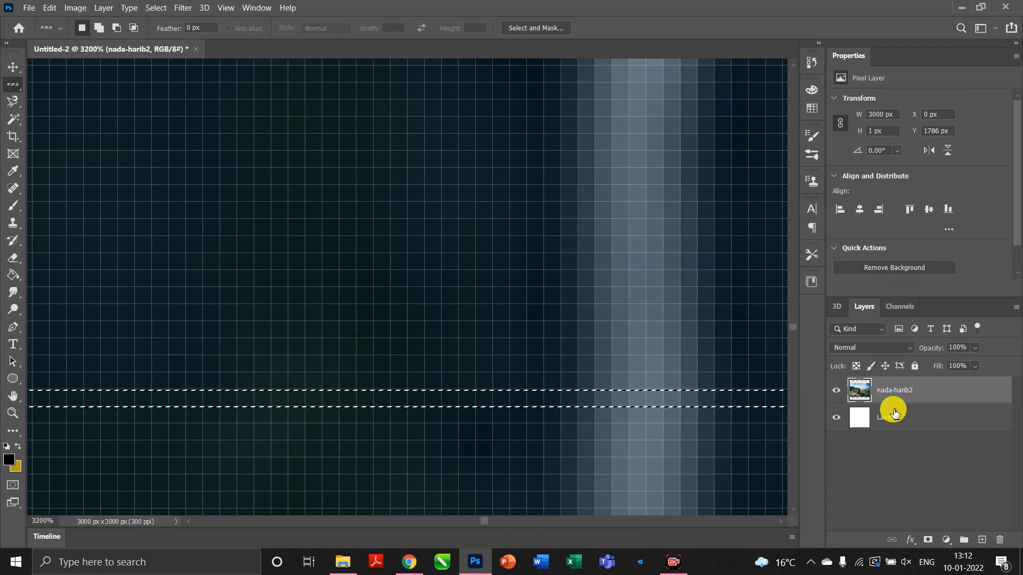
pyautogui.hotkey('ctrl', 'd')
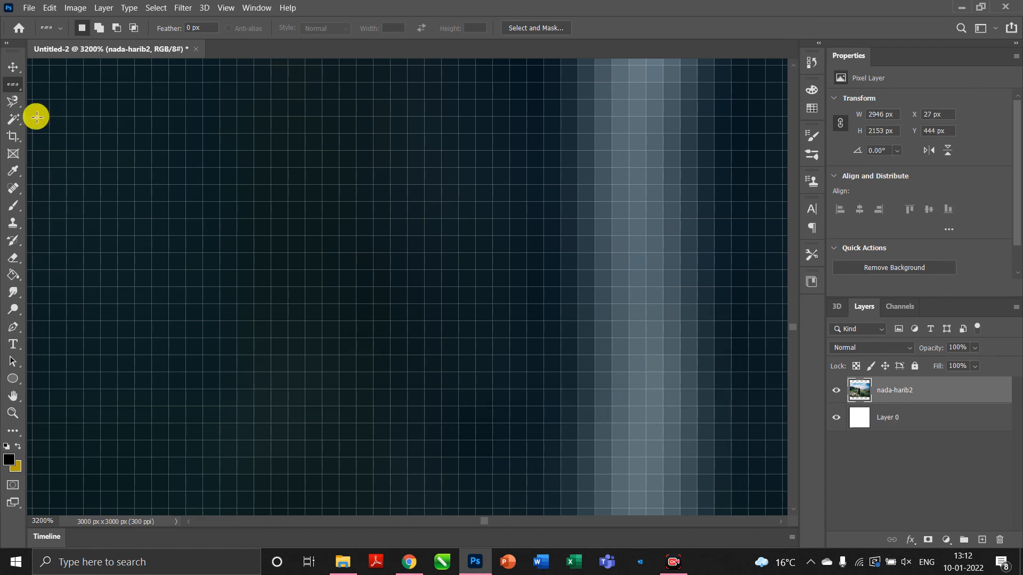
# Delete one-pixel columns at x 1488, 1494 and 1504 px with the Single Column Marquee, then zoom out.
pyautogui.rightClick(13, 85)
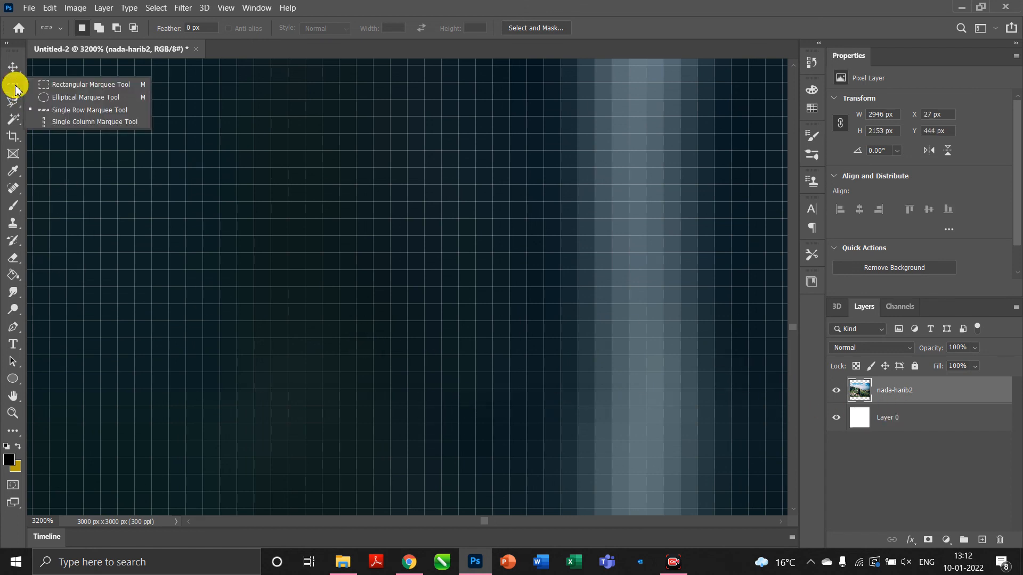
pyautogui.click(57, 123)
pyautogui.click(241, 161)
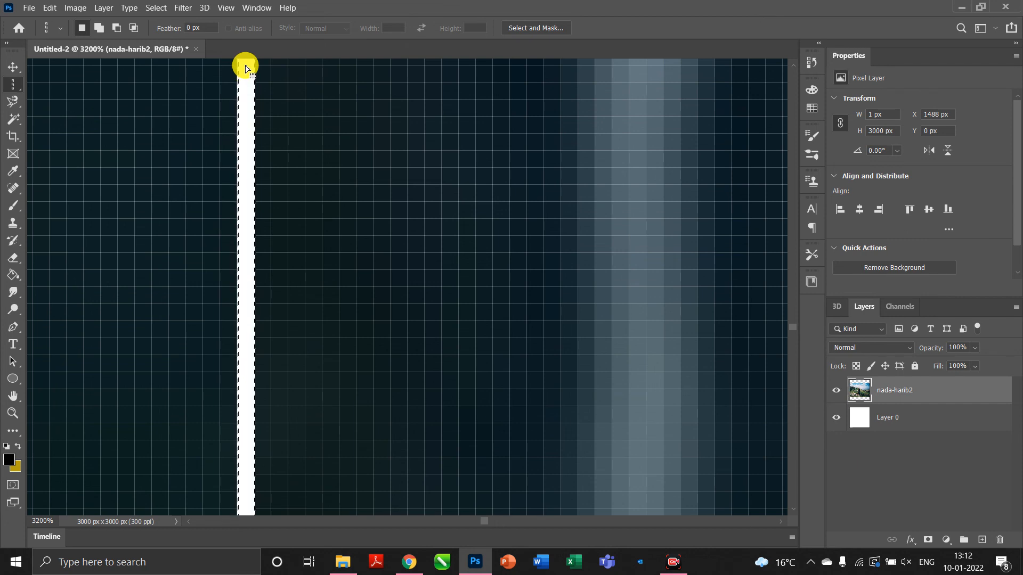
pyautogui.click(347, 190)
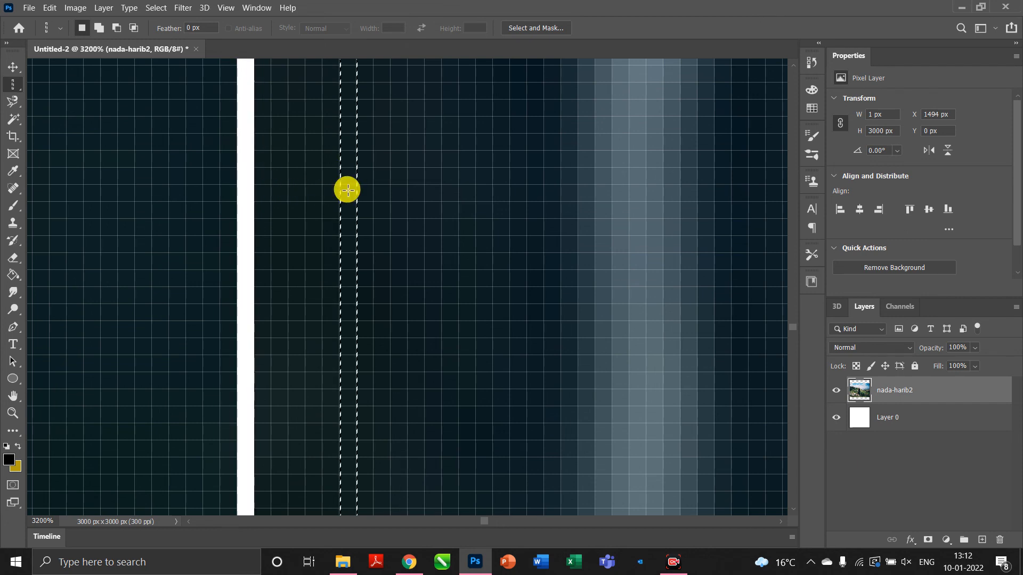
pyautogui.press('Delete')
pyautogui.click(518, 186)
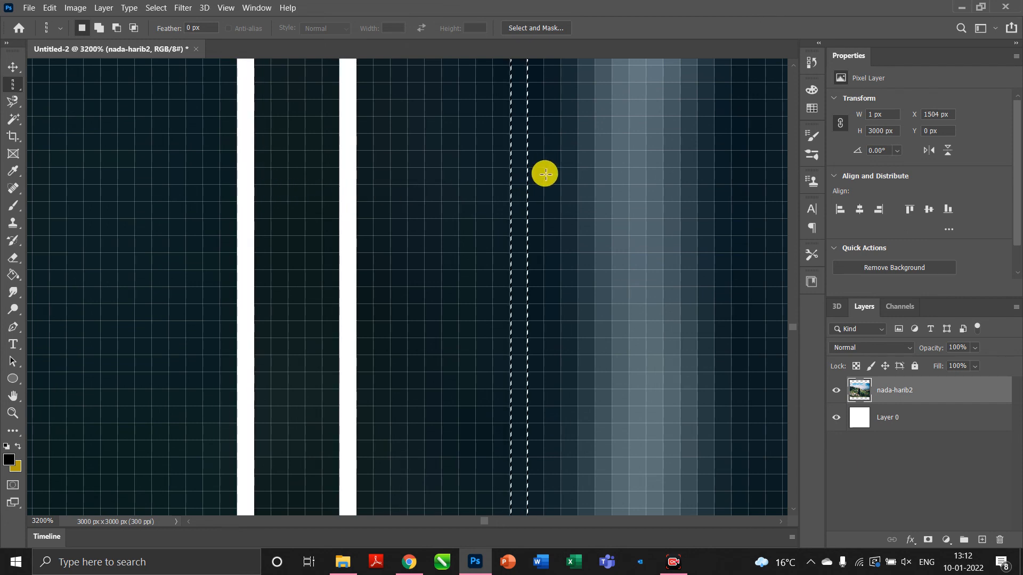
pyautogui.press('Delete')
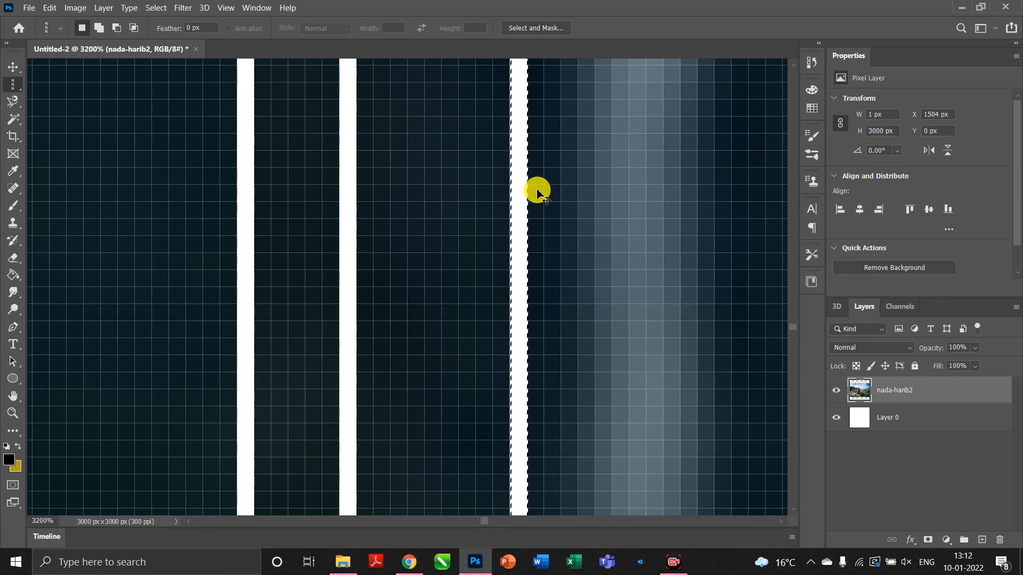
pyautogui.hotkey('ctrl', '-')
pyautogui.hotkey('ctrl', '-')
pyautogui.hotkey('ctrl', '-')
pyautogui.hotkey('ctrl', '-')
pyautogui.hotkey('ctrl', '-')
pyautogui.hotkey('ctrl', '-')
pyautogui.hotkey('ctrl', '-')
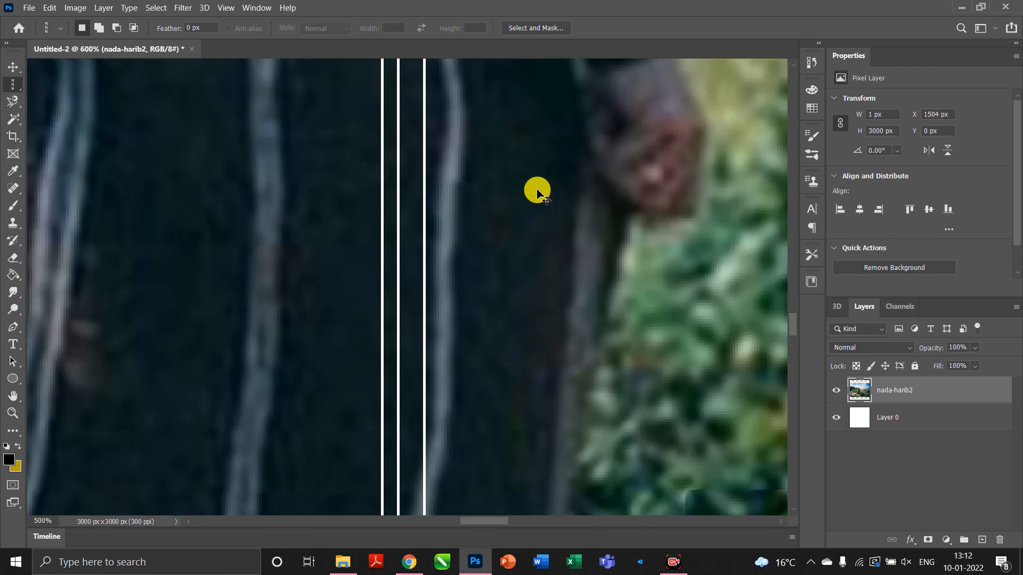
pyautogui.hotkey('ctrl', '-')
pyautogui.hotkey('ctrl', '-')
pyautogui.hotkey('ctrl', '-')
pyautogui.hotkey('ctrl', '-')
pyautogui.hotkey('ctrl', '-')
pyautogui.hotkey('ctrl', '-')
pyautogui.hotkey('ctrl', '-')
pyautogui.hotkey('ctrl', '-')
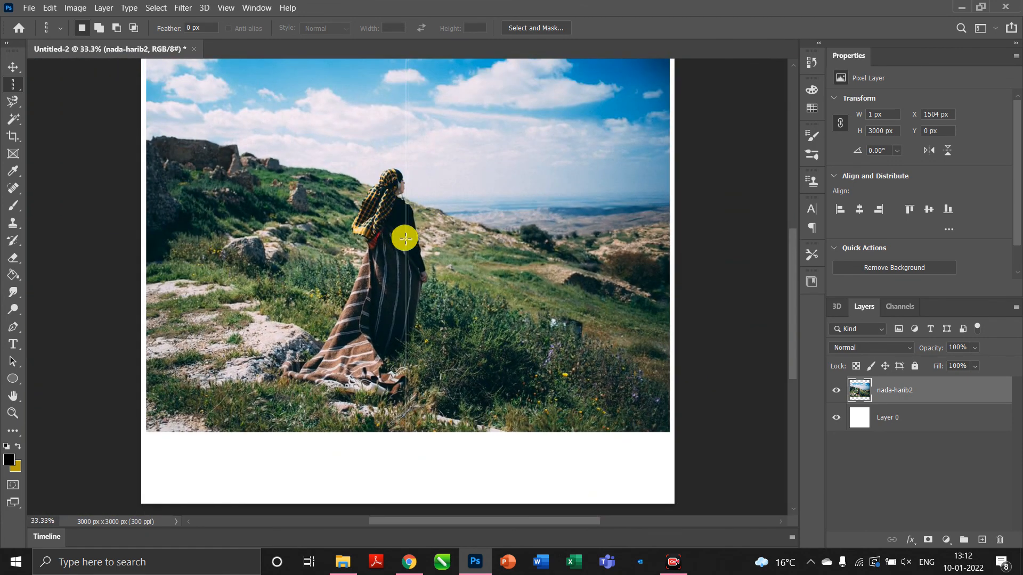
# Reset the Marquee group to Rectangular Marquee and pick the Lasso Tool.
pyautogui.scroll(4, 405, 238)
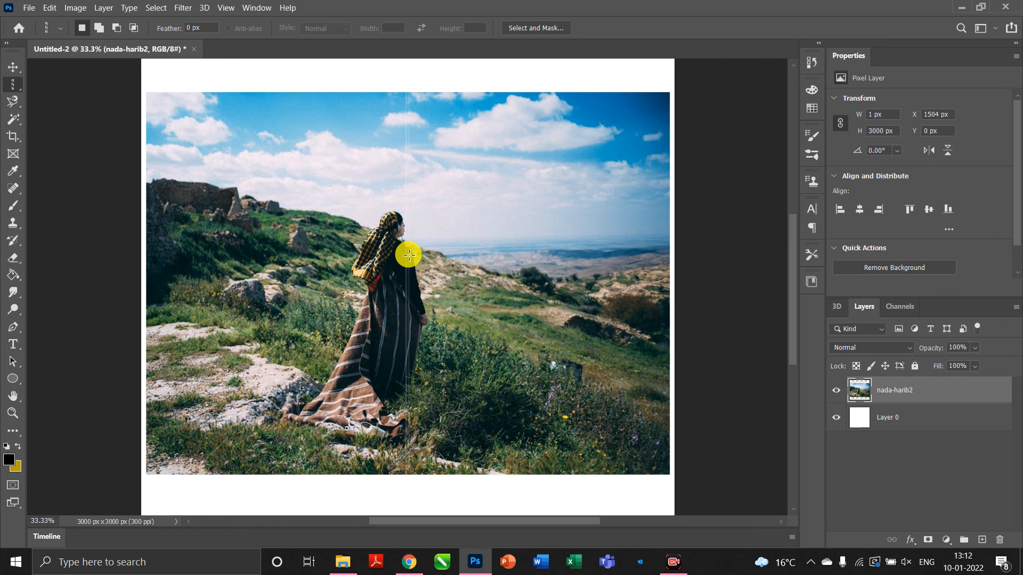
pyautogui.rightClick(12, 84)
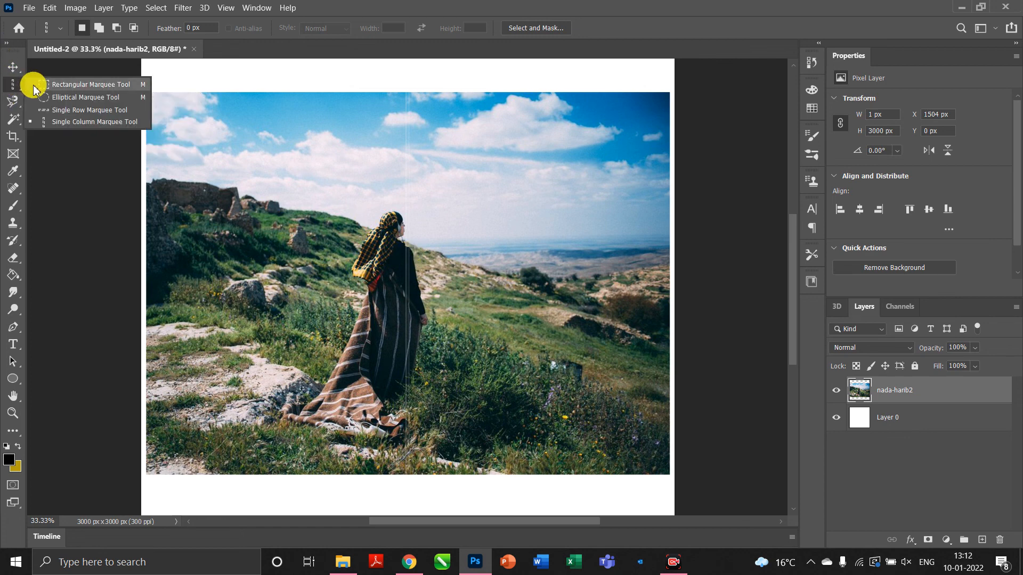
pyautogui.click(34, 84)
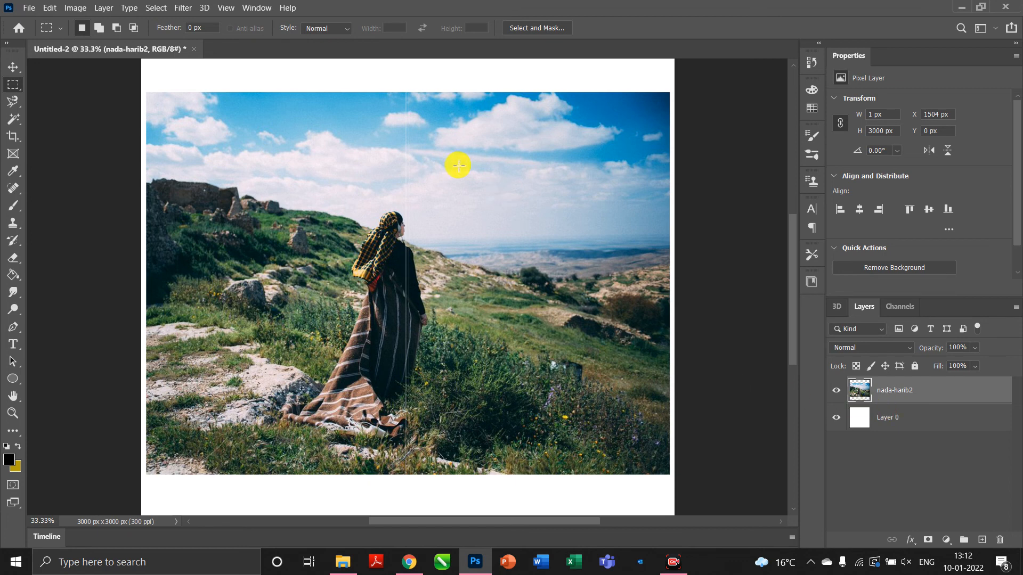
pyautogui.moveTo(12, 100); pyautogui.dragTo(35, 104)
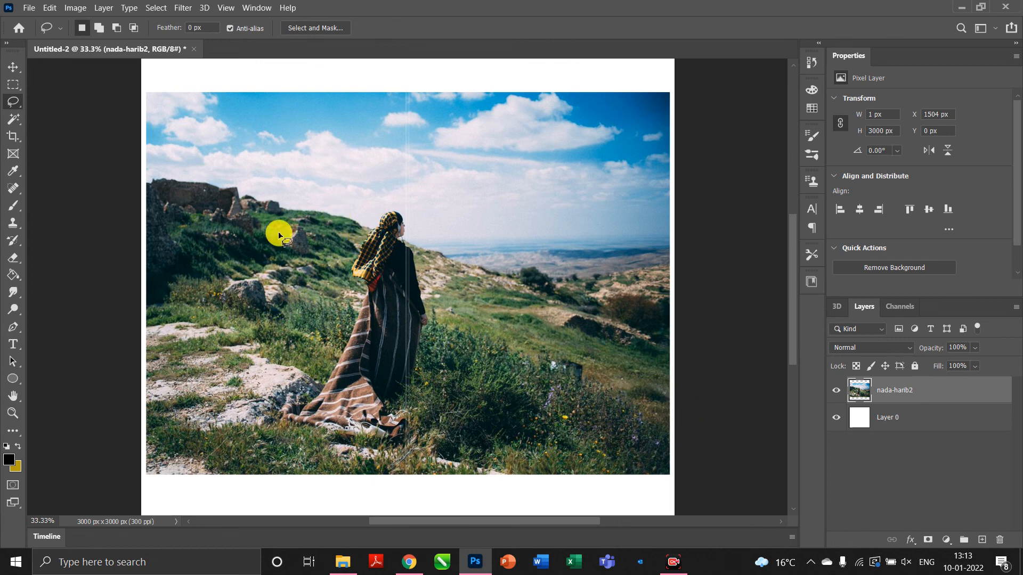
pyautogui.scroll(5, 351, 249)
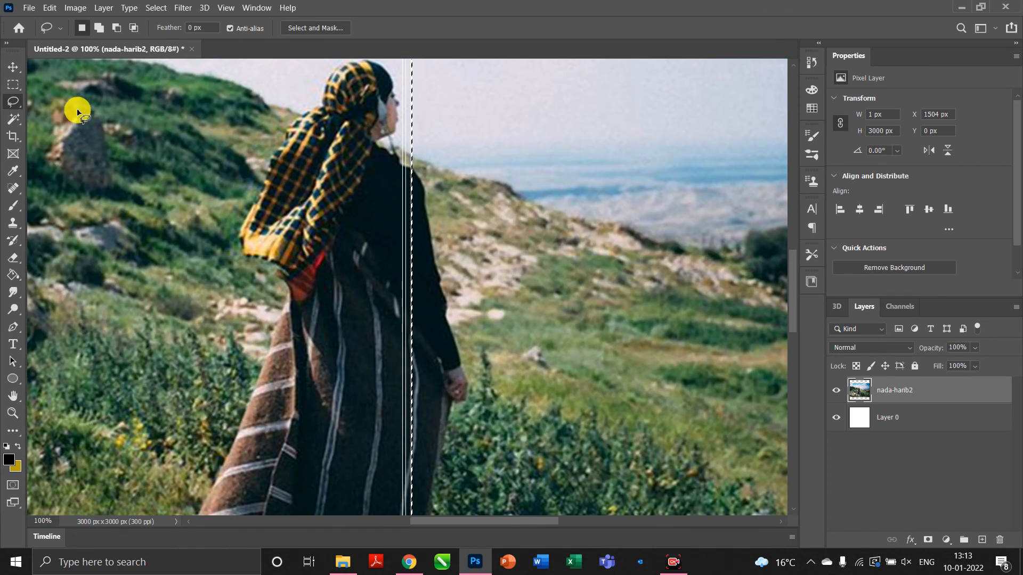
pyautogui.hotkey('ctrl', 'd')
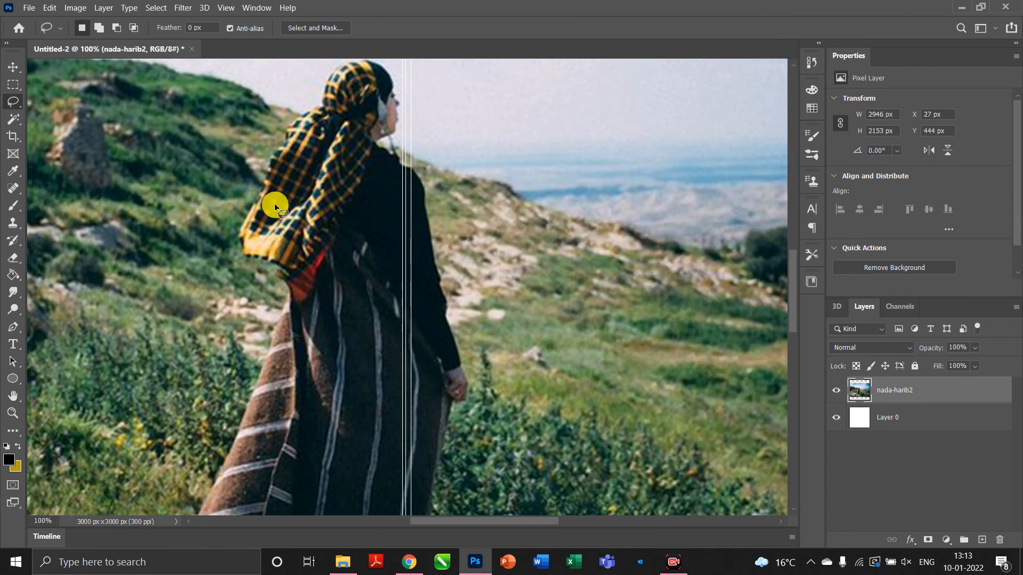
pyautogui.scroll(2, 298, 200)
pyautogui.scroll(4, 327, 196)
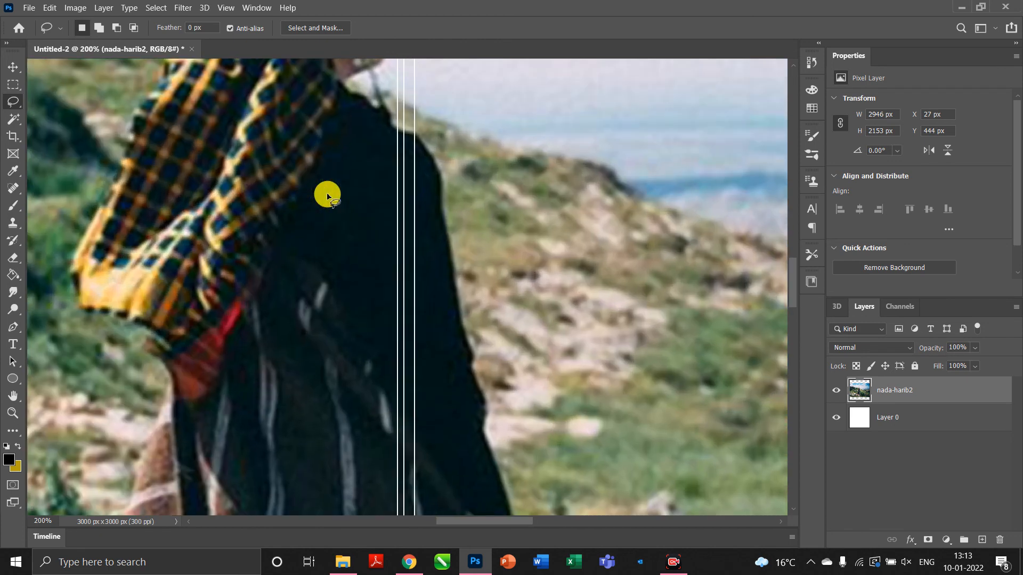
pyautogui.scroll(2, 327, 196)
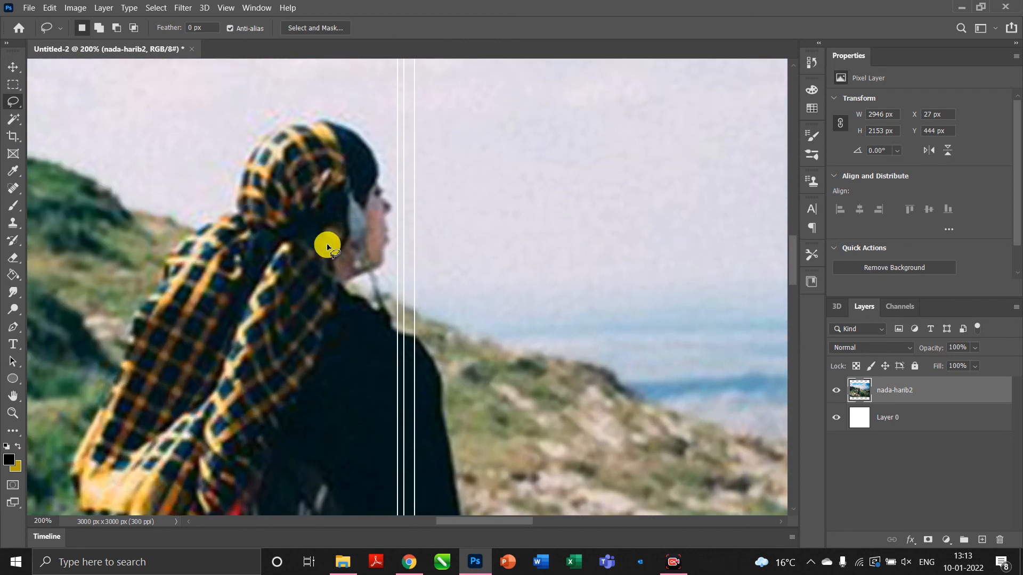
pyautogui.moveTo(488, 412)
pyautogui.mouseDown()
pyautogui.moveTo(221, 375)
pyautogui.moveTo(109, 313)
pyautogui.moveTo(112, 200)
pyautogui.moveTo(212, 132)
pyautogui.moveTo(392, 79)
pyautogui.moveTo(622, 132)
pyautogui.moveTo(716, 275)
pyautogui.moveTo(587, 371)
pyautogui.moveTo(515, 401)
pyautogui.mouseUp()
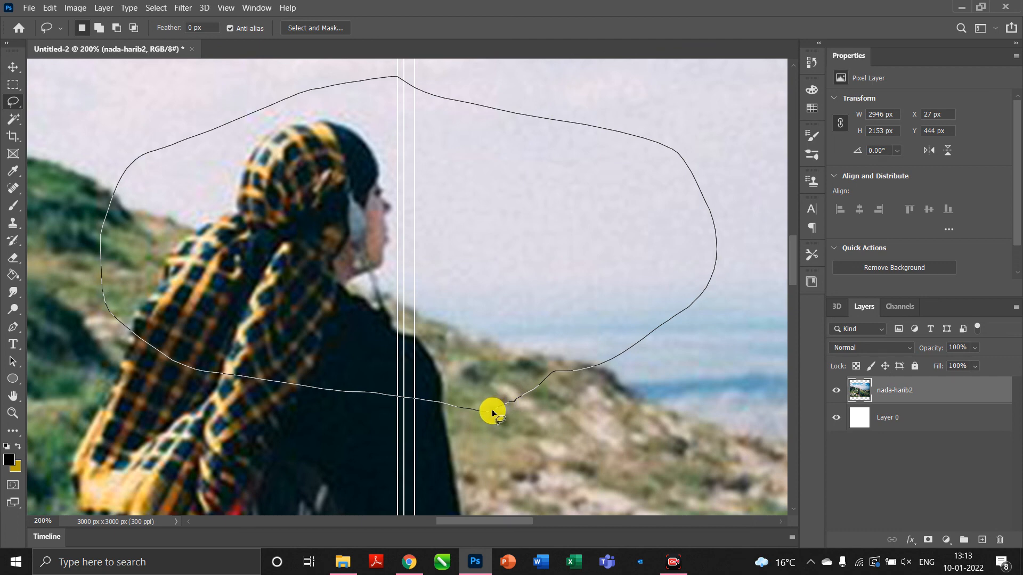
pyautogui.moveTo(489, 413); pyautogui.dragTo(489, 412)
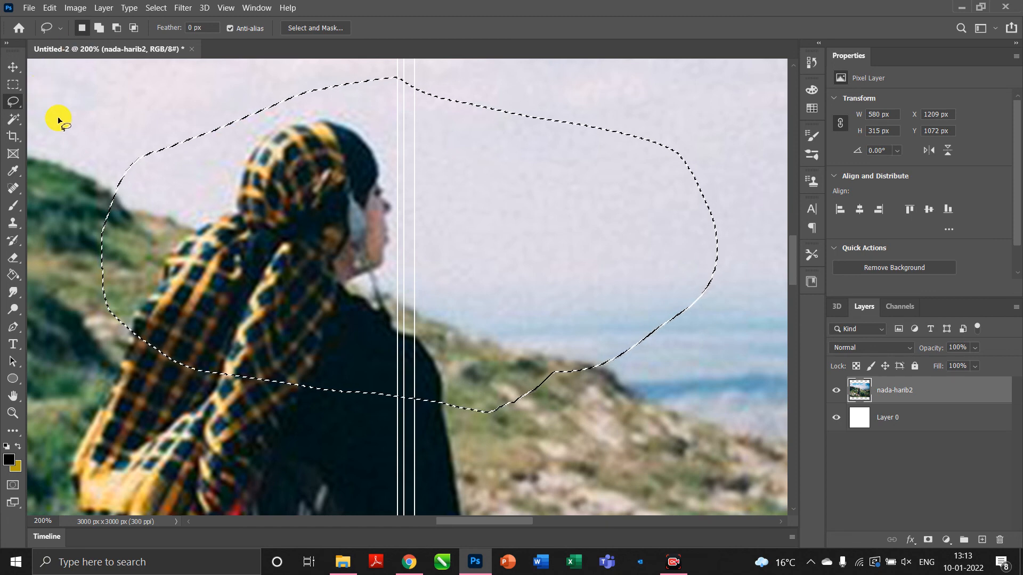
pyautogui.hotkey('ctrl', 'd')
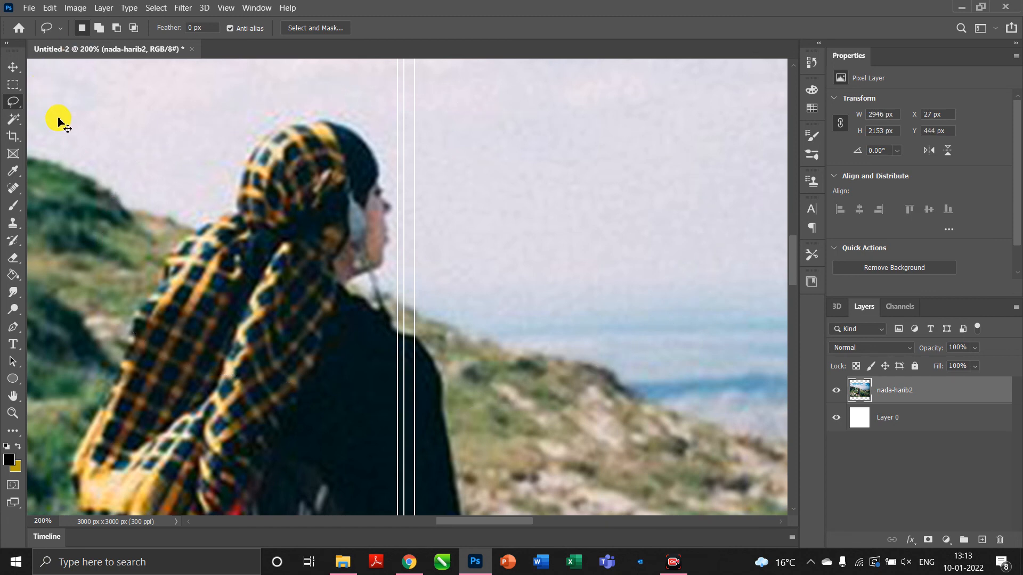
# Trace a Polygonal Lasso selection around the woman's head and shoulders.
pyautogui.rightClick(14, 103)
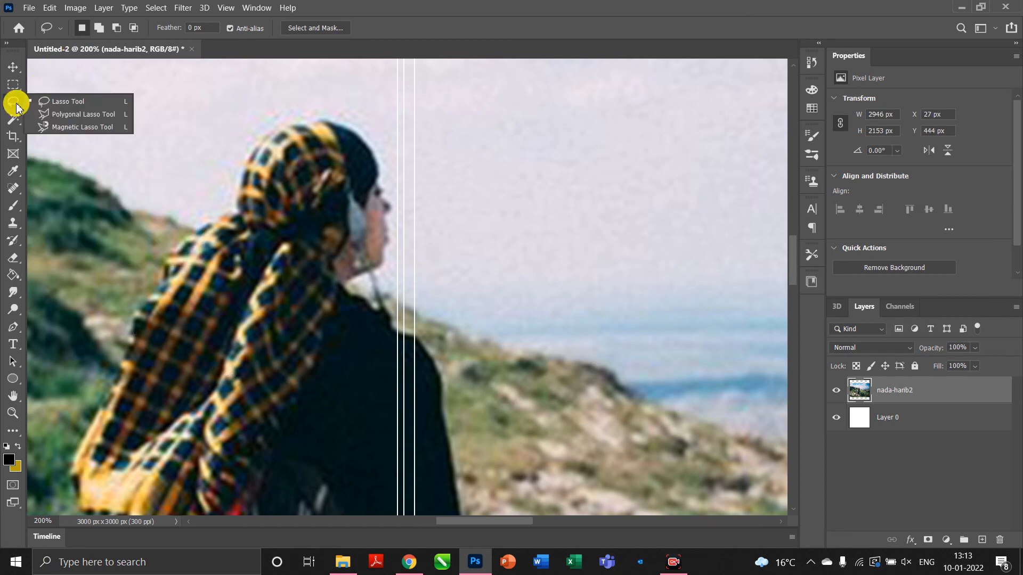
pyautogui.click(55, 115)
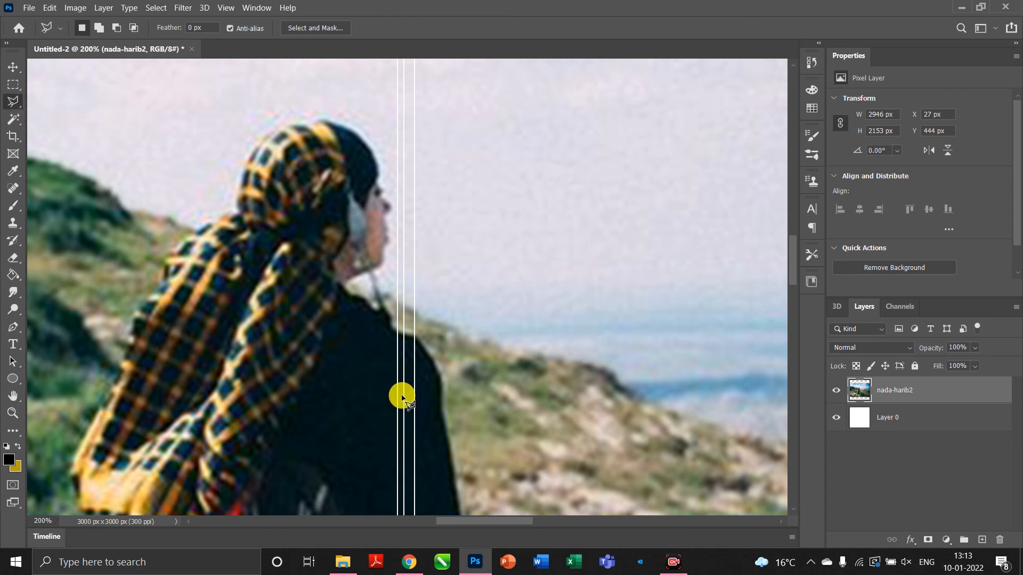
pyautogui.click(458, 431)
pyautogui.click(214, 365)
pyautogui.click(108, 202)
pyautogui.click(191, 122)
pyautogui.click(332, 86)
pyautogui.click(459, 114)
pyautogui.click(459, 223)
pyautogui.click(420, 283)
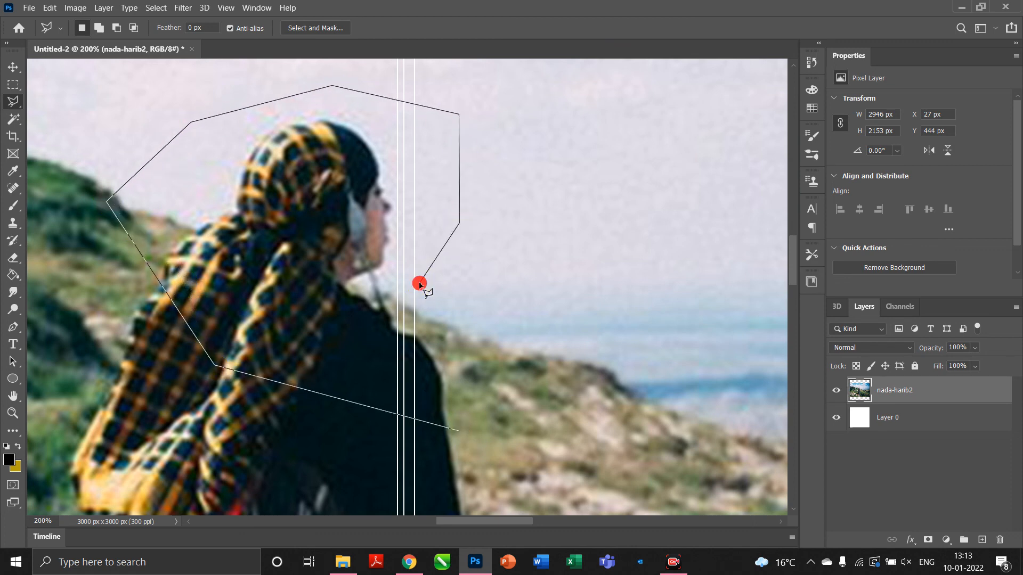
pyautogui.click(447, 351)
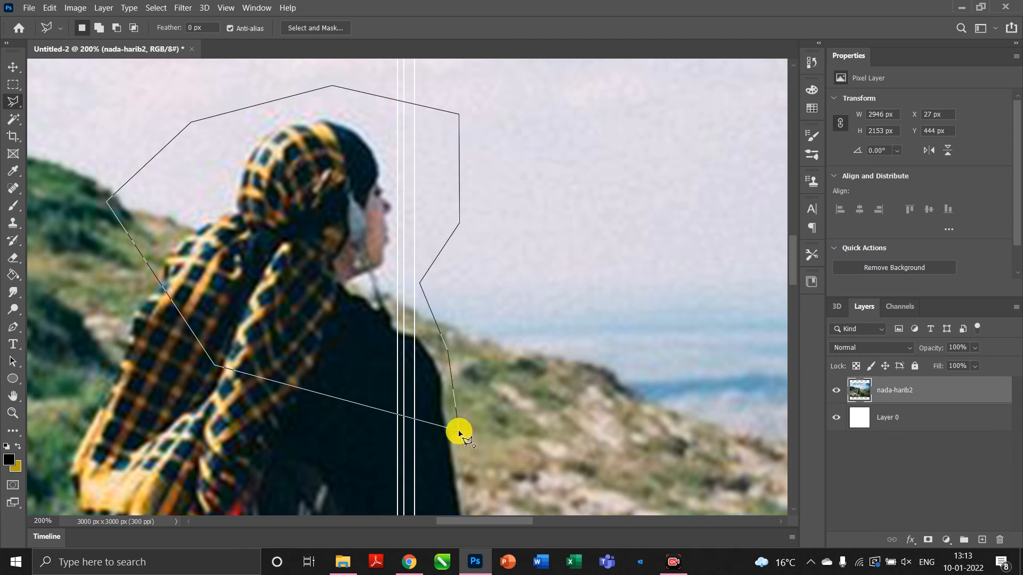
pyautogui.doubleClick(459, 432)
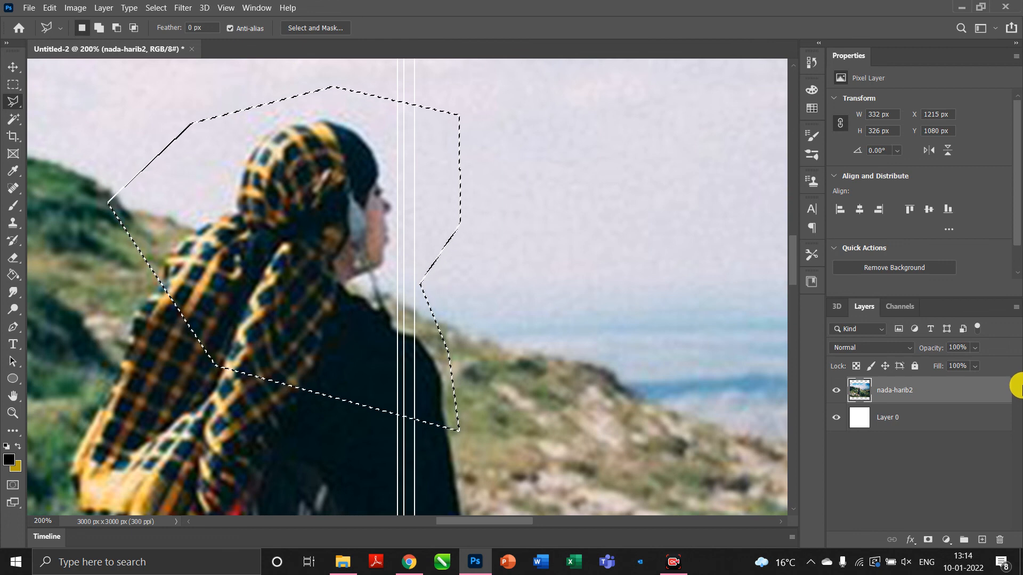
# Delete the head inside the polygon, then undo the deletion and deselect.
pyautogui.press('Delete')
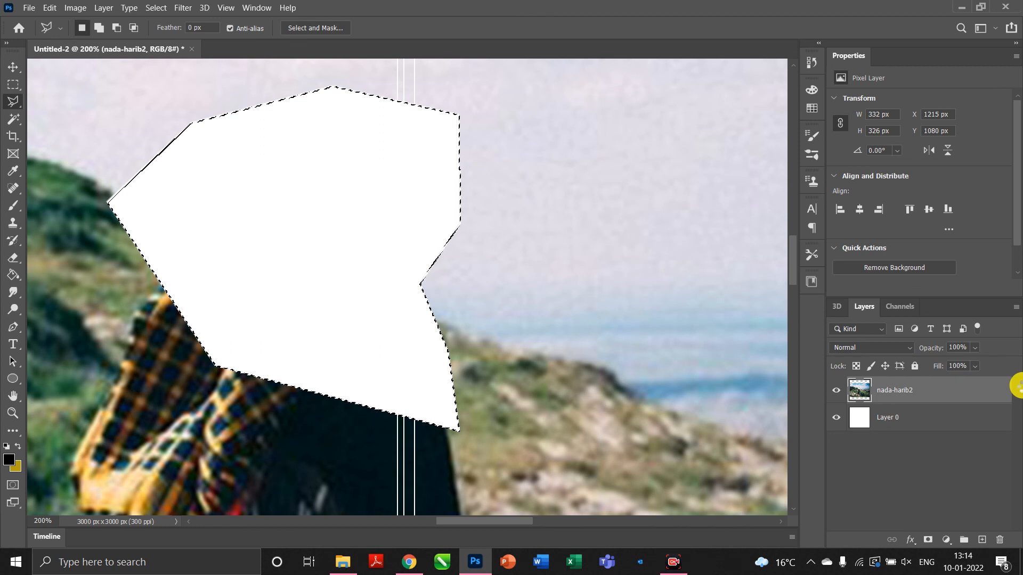
pyautogui.hotkey('ctrl', 'z')
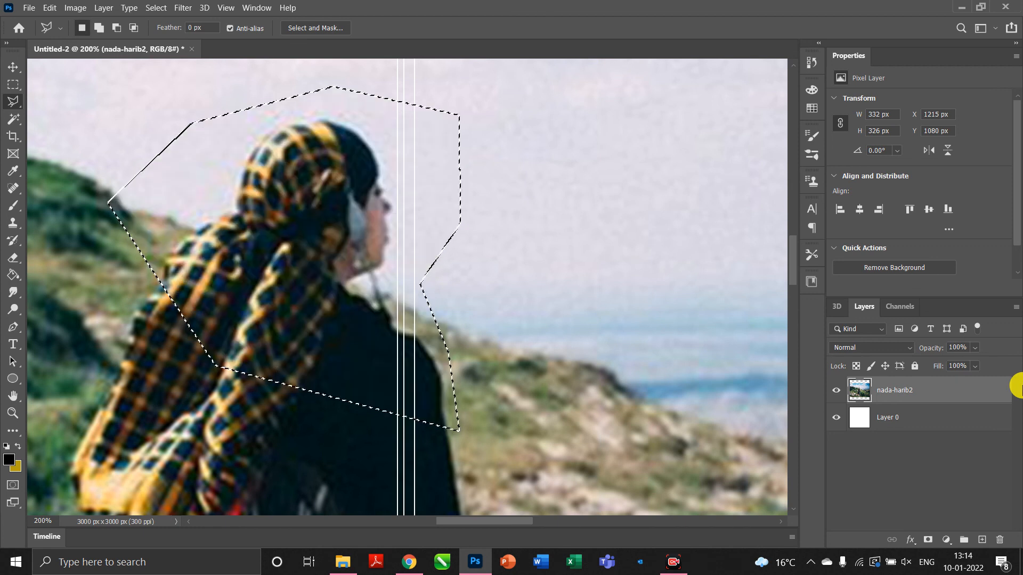
pyautogui.hotkey('ctrl', 'd')
pyautogui.rightClick(7, 102)
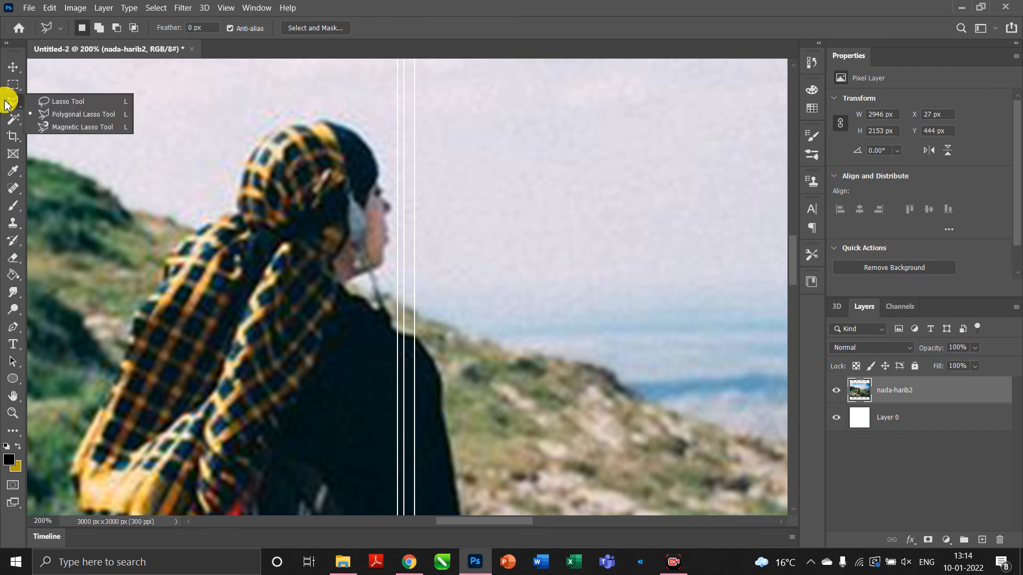
# Trace the headscarf-covered head with the Magnetic Lasso, delete it, then undo the deletion.
pyautogui.click(59, 127)
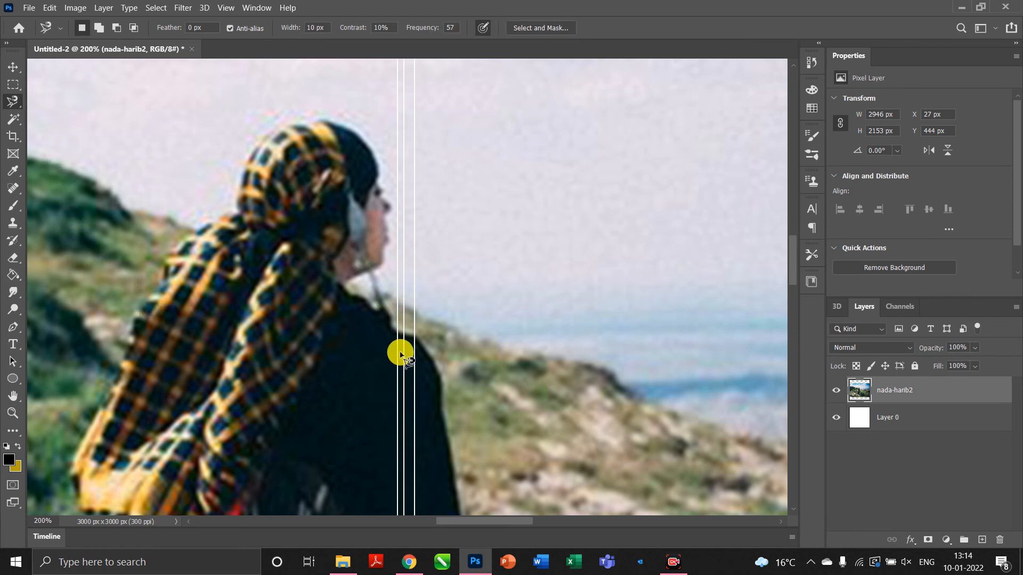
pyautogui.click(240, 217)
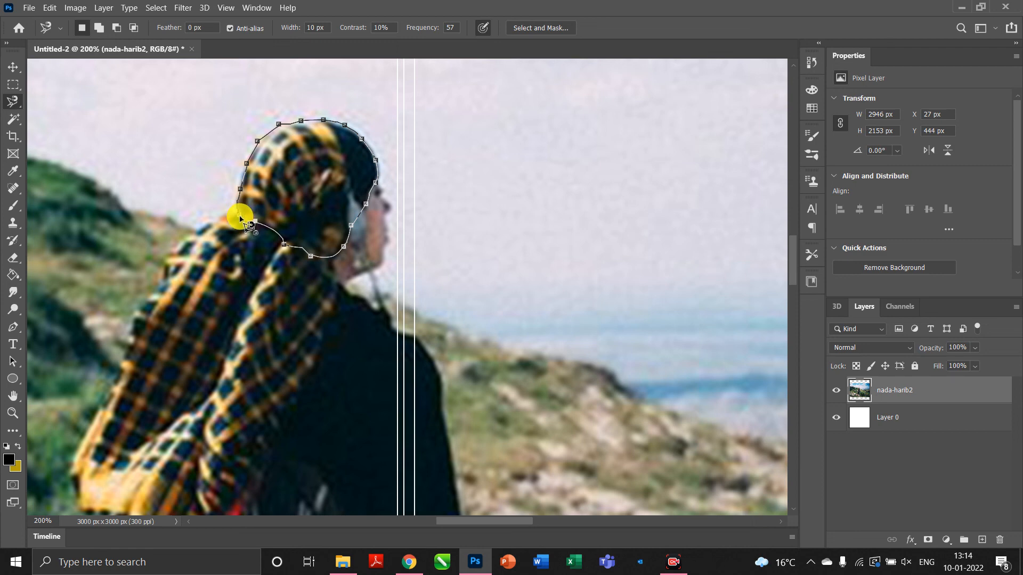
pyautogui.click(241, 219)
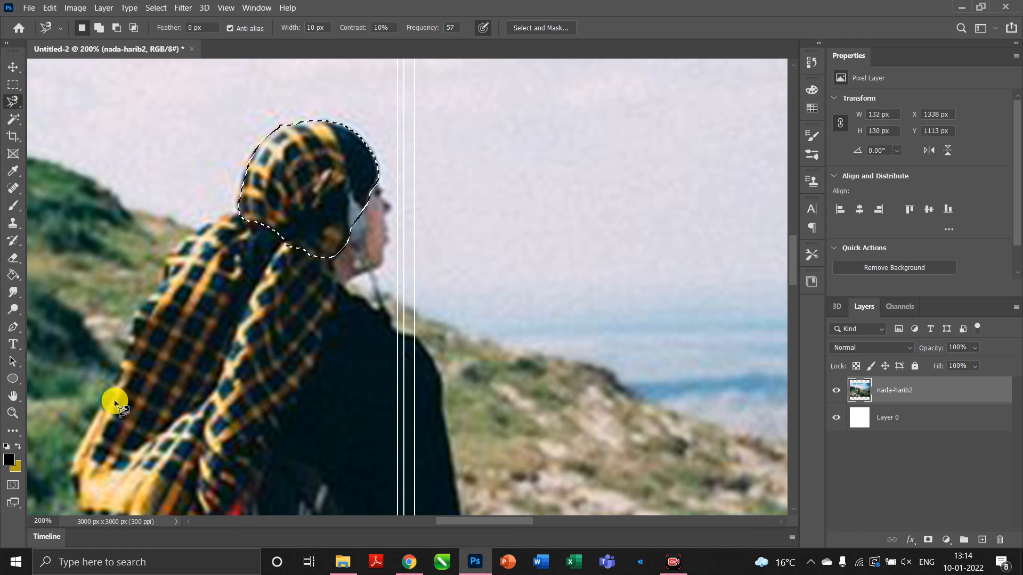
pyautogui.press('Delete')
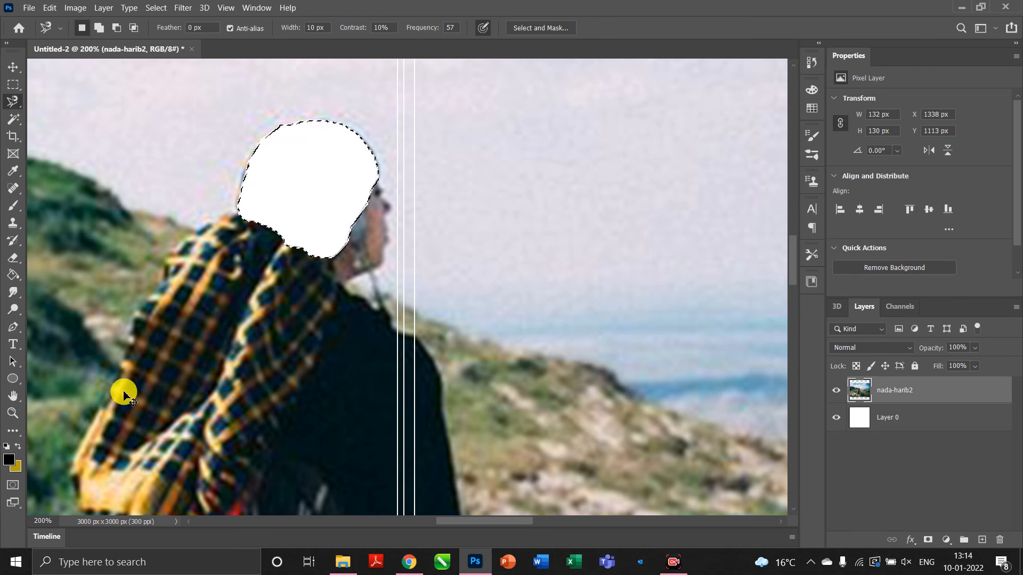
pyautogui.hotkey('ctrl', 'z')
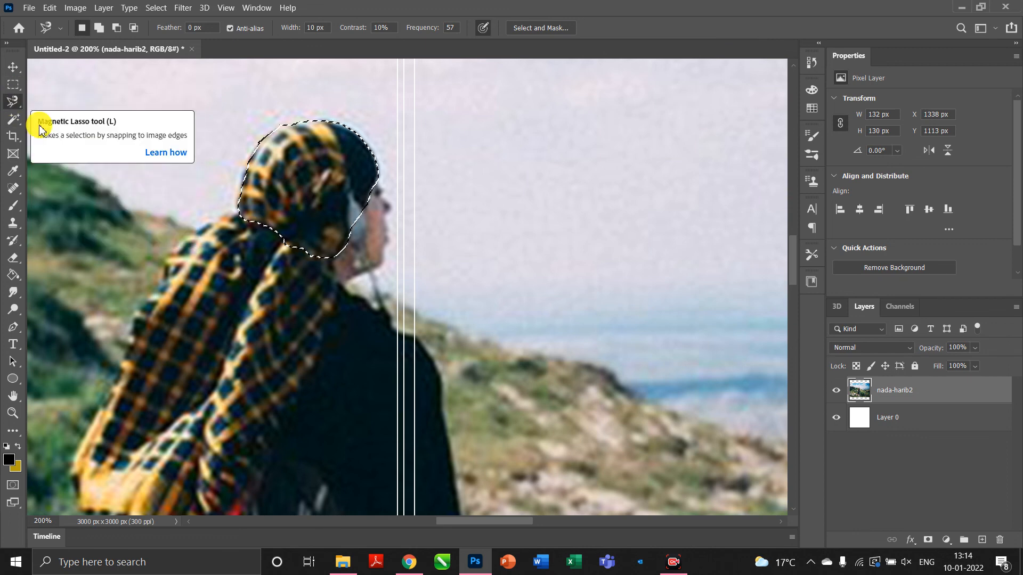
# Deselect the Magnetic Lasso outline around the headscarf with Ctrl+D.
pyautogui.hotkey('ctrl', 'd')
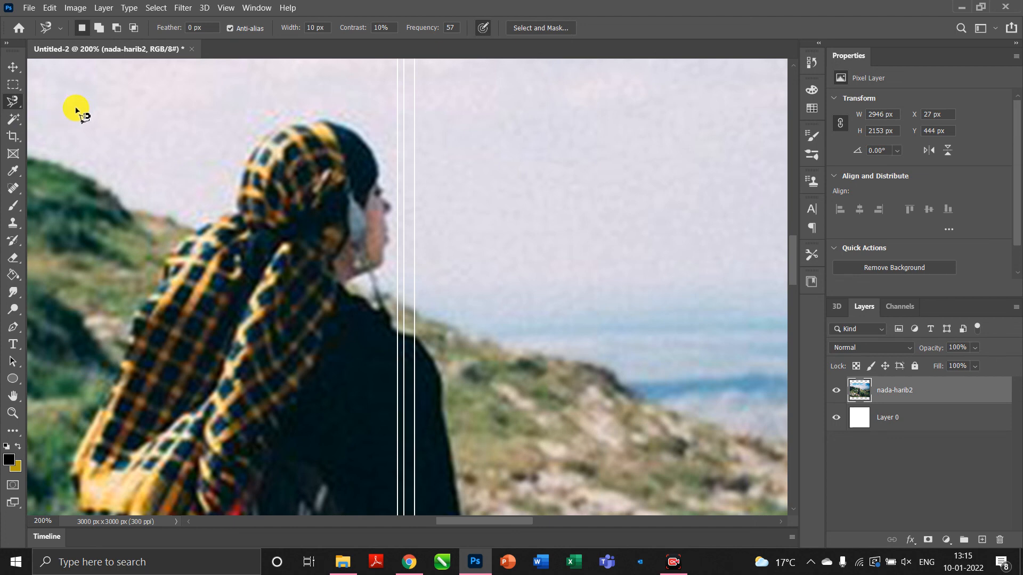
# Switch to the Object Selection Tool and zoom so the woman fills the view.
pyautogui.click(13, 119)
pyautogui.rightClick(13, 119)
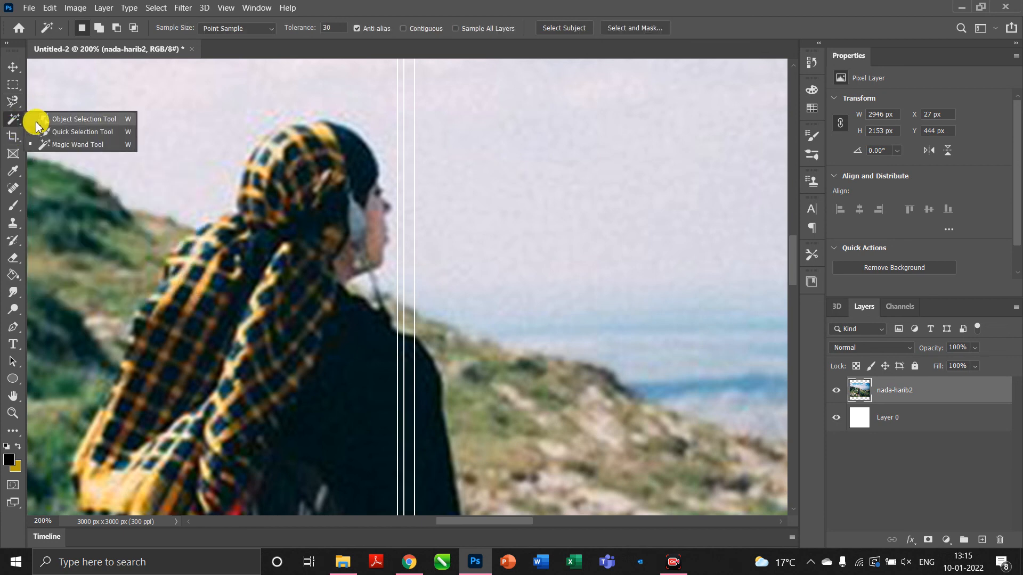
pyautogui.click(53, 114)
pyautogui.hotkey('ctrl', '-')
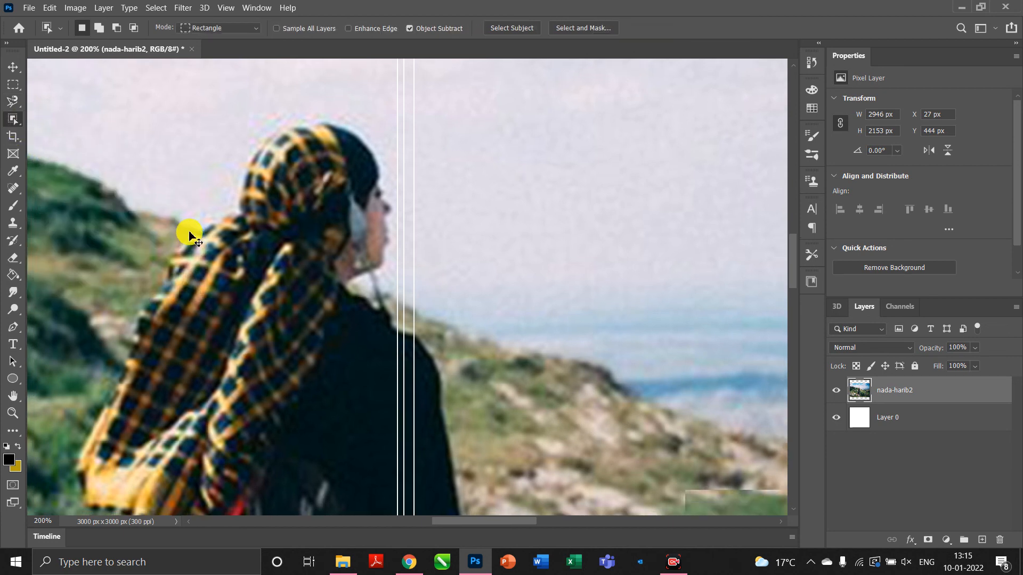
pyautogui.hotkey('ctrl', '-')
pyautogui.hotkey('ctrl', '-')
pyautogui.hotkey('ctrl', '-')
pyautogui.hotkey('ctrl', '-')
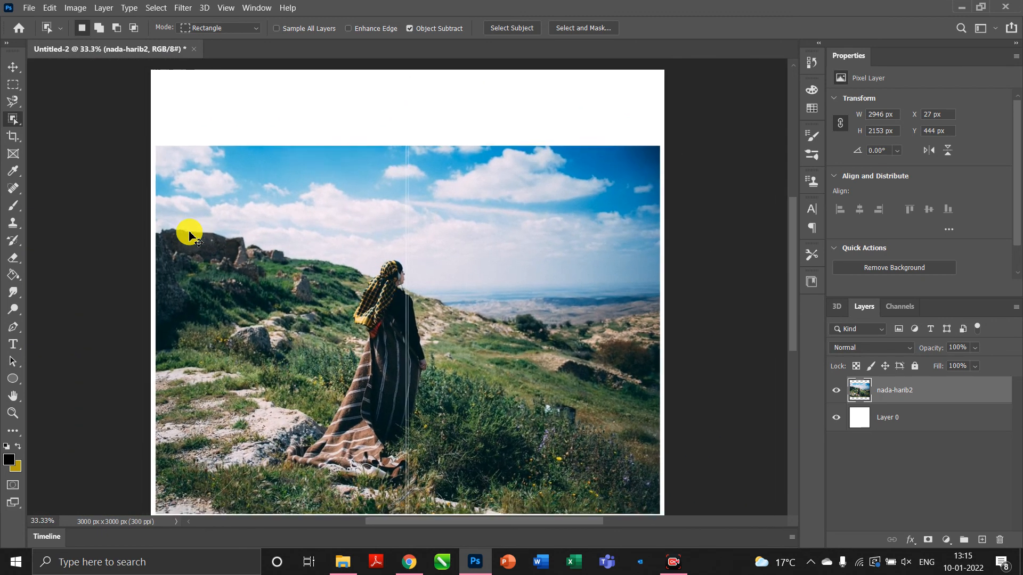
pyautogui.hotkey('ctrl', '+')
pyautogui.hotkey('ctrl', '+')
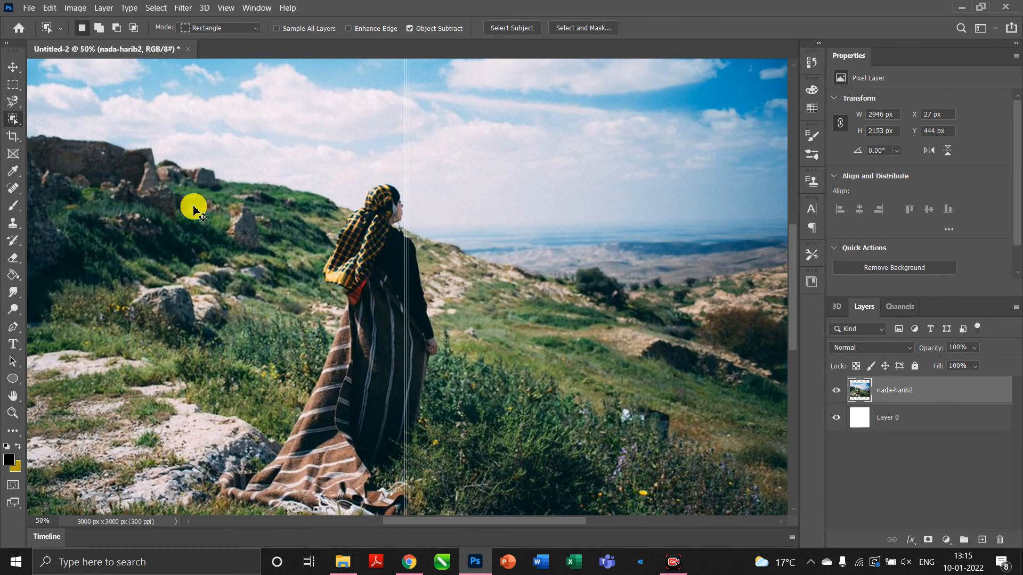
# Box in the woman to auto-select her, then clear the selection.
pyautogui.rightClick(13, 118)
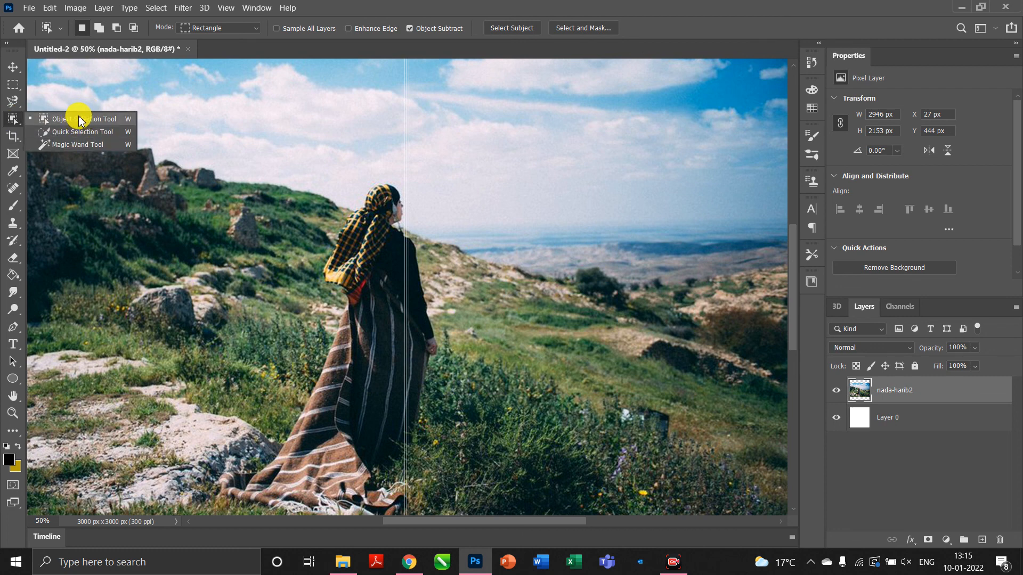
pyautogui.moveTo(199, 97)
pyautogui.mouseDown()
pyautogui.moveTo(281, 167)
pyautogui.moveTo(578, 520)
pyautogui.moveTo(575, 466)
pyautogui.moveTo(573, 486)
pyautogui.mouseUp()
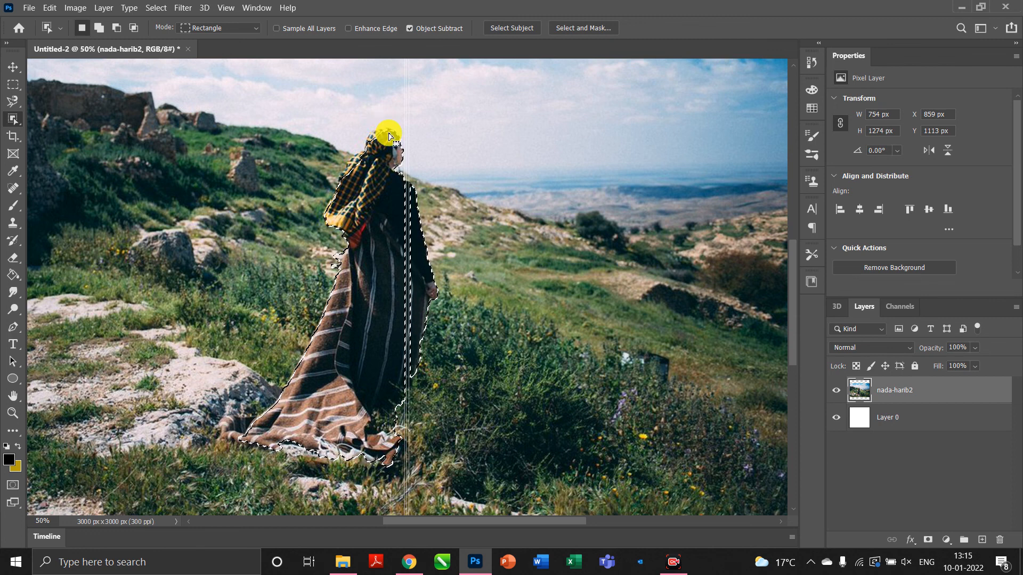
pyautogui.click(279, 144)
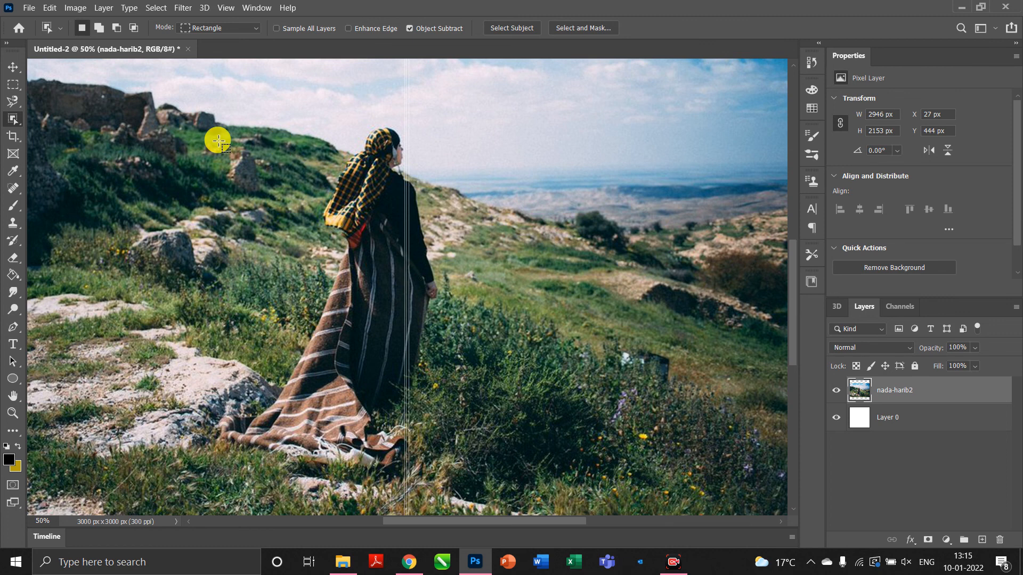
# Set the Quick Selection brush to 105 px and paint over the woman's head and torso.
pyautogui.rightClick(12, 119)
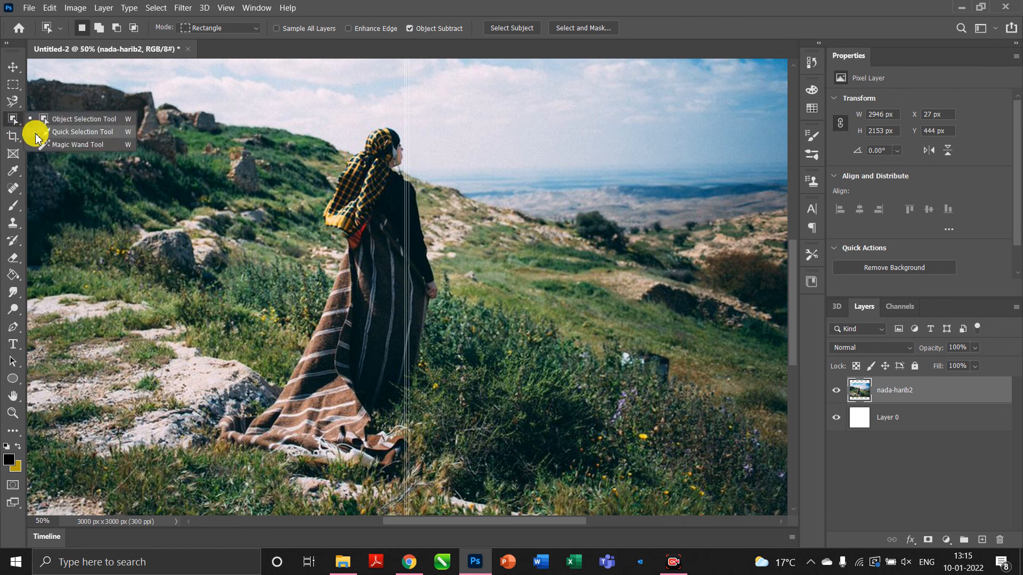
pyautogui.click(73, 132)
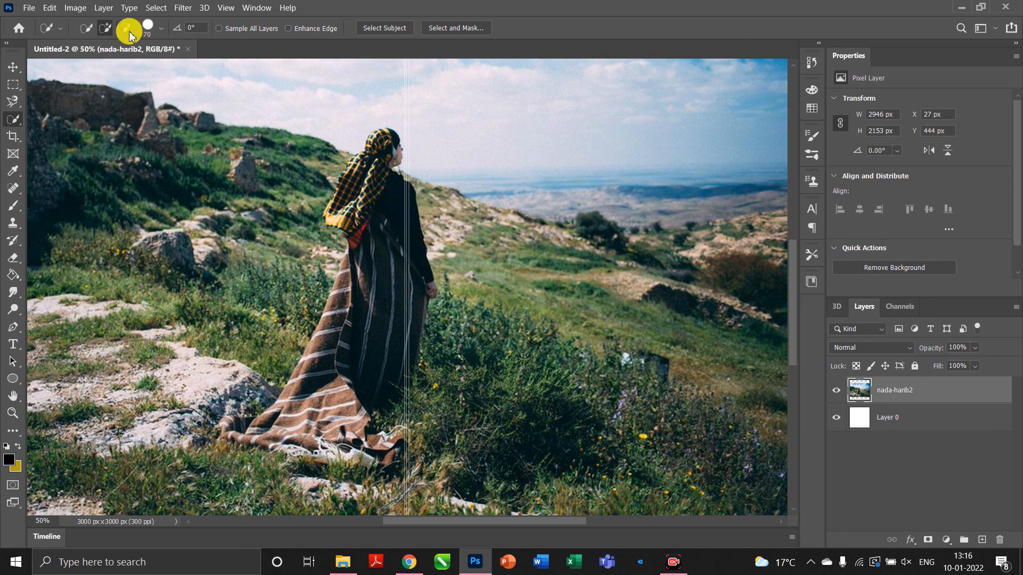
pyautogui.click(147, 29)
pyautogui.moveTo(149, 66)
pyautogui.mouseDown()
pyautogui.moveTo(132, 64)
pyautogui.moveTo(212, 75)
pyautogui.mouseUp()
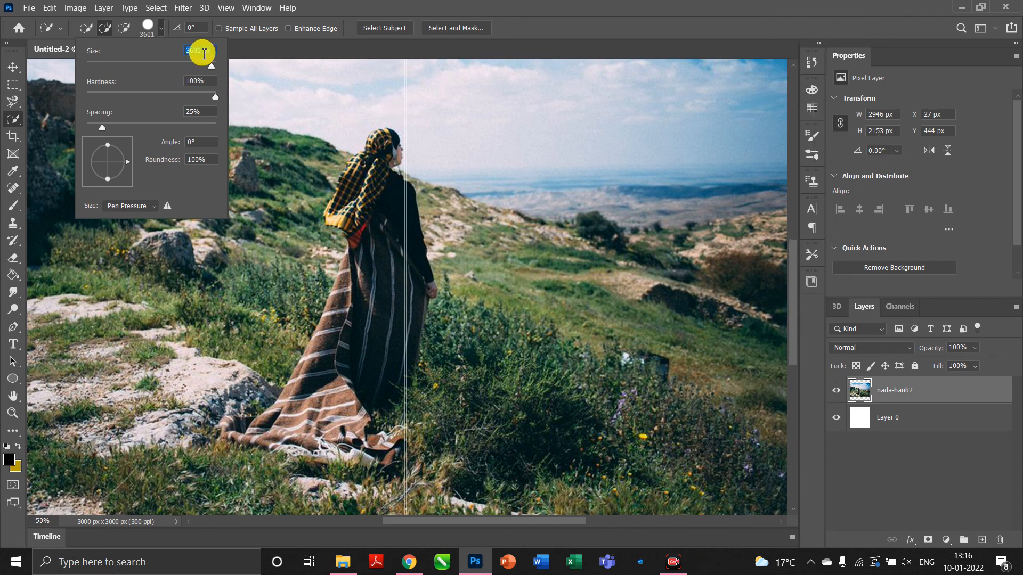
pyautogui.click(153, 66)
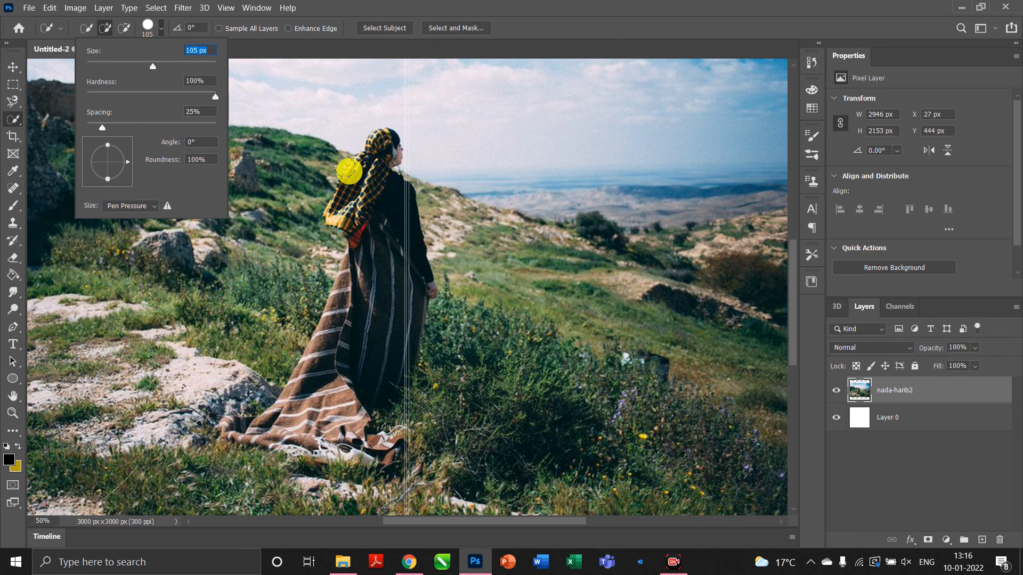
pyautogui.moveTo(379, 243)
pyautogui.mouseDown()
pyautogui.moveTo(384, 219)
pyautogui.moveTo(393, 322)
pyautogui.mouseUp()
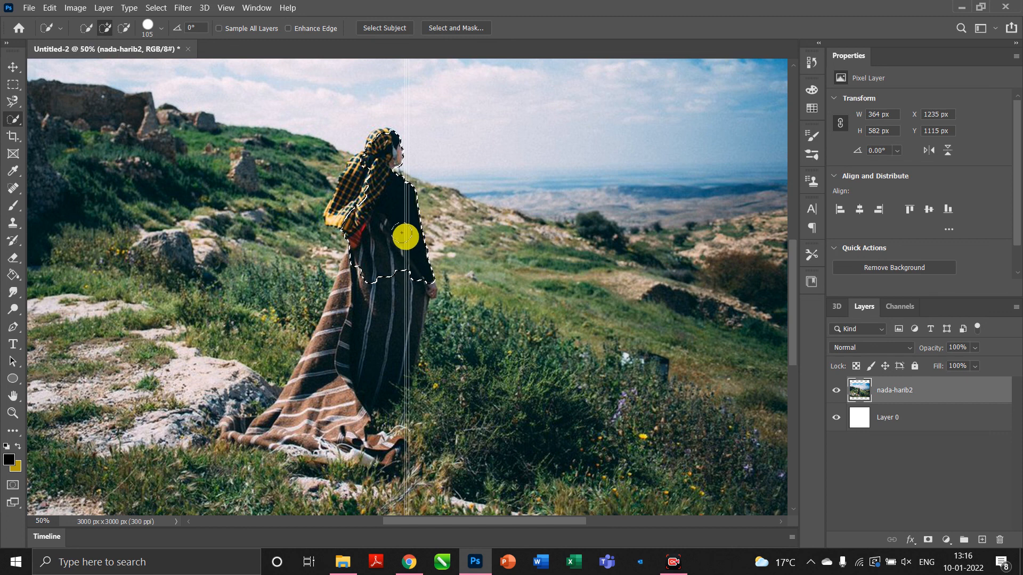
# Enlarge the brush and paint a fresh selection from the headscarf down the whole dress.
pyautogui.hotkey('ctrl', 'd')
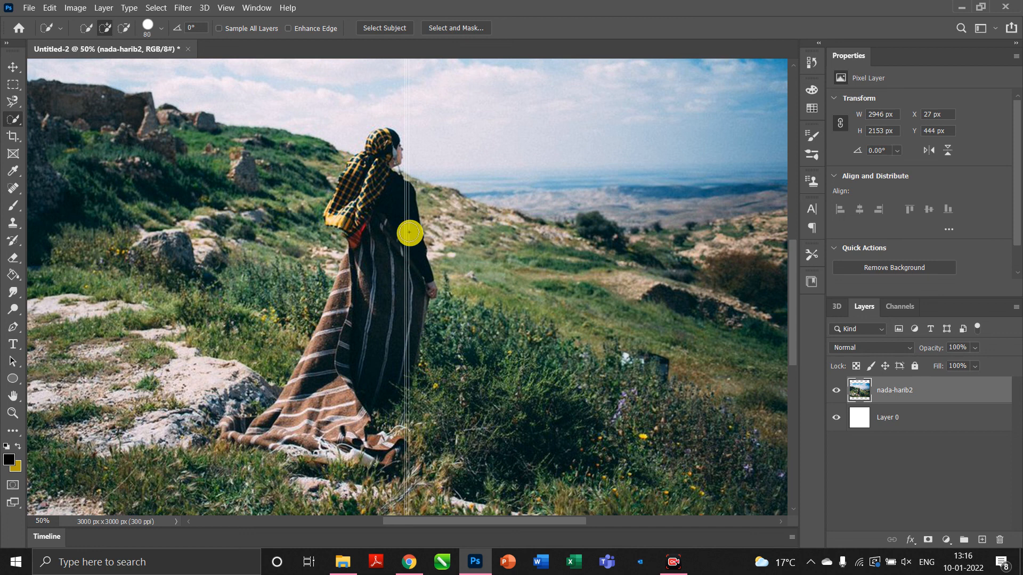
pyautogui.press(']')
pyautogui.press(']')
pyautogui.press(']')
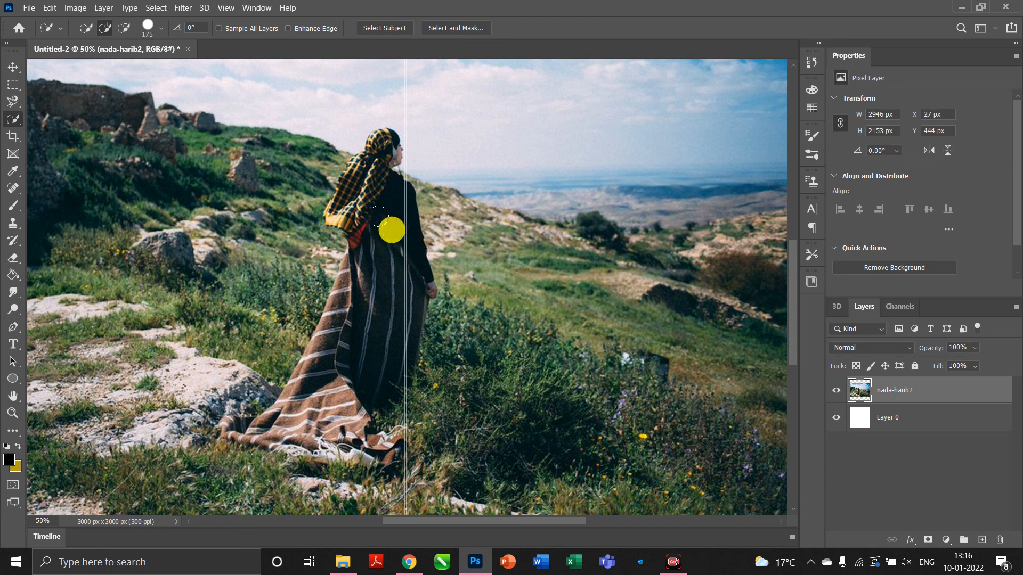
pyautogui.click(378, 216)
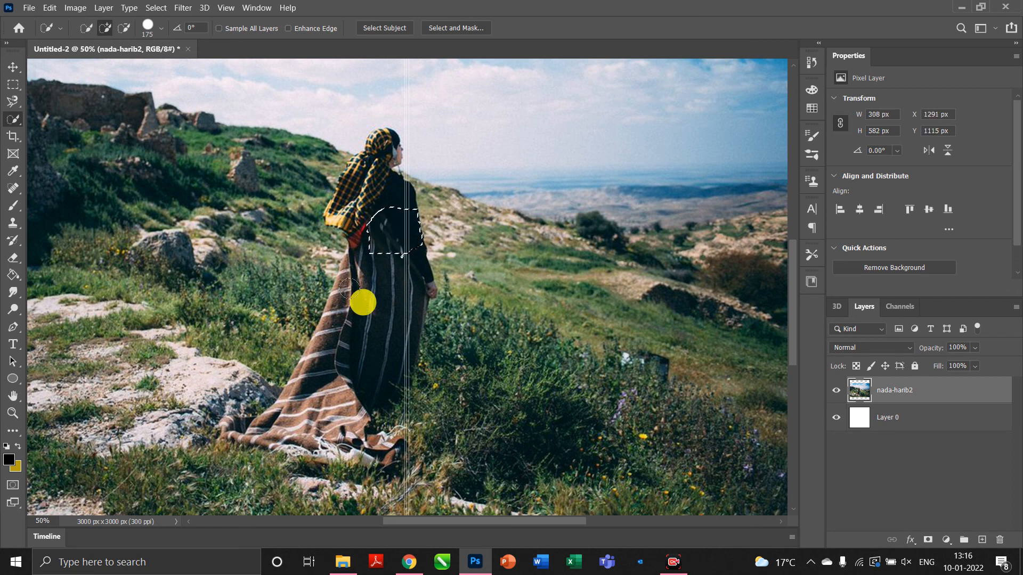
pyautogui.moveTo(382, 323)
pyautogui.mouseDown()
pyautogui.moveTo(308, 404)
pyautogui.moveTo(334, 400)
pyautogui.mouseUp()
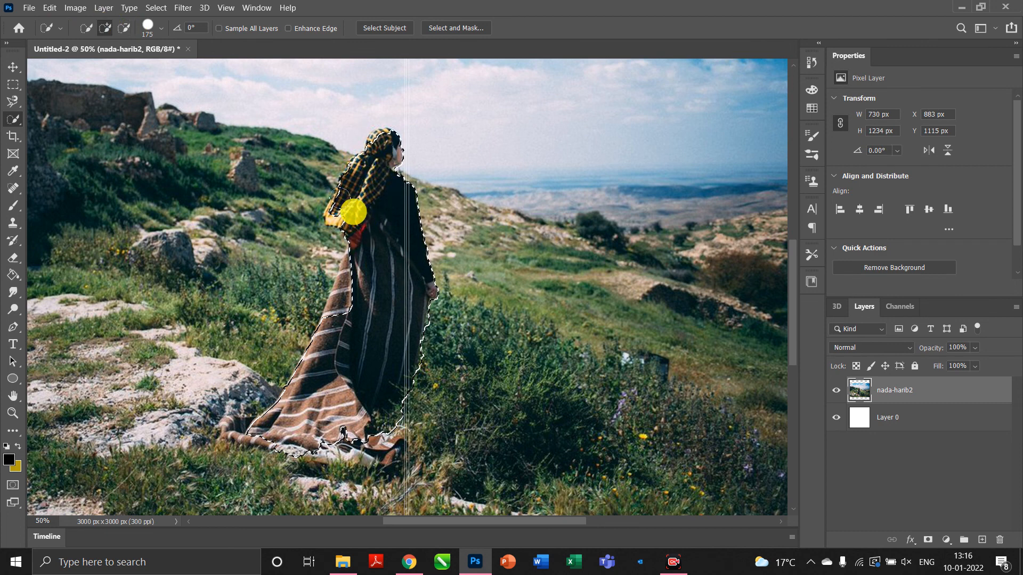
# Subtract the robe's left and lower-left areas from the selection, then deselect.
pyautogui.click(123, 28)
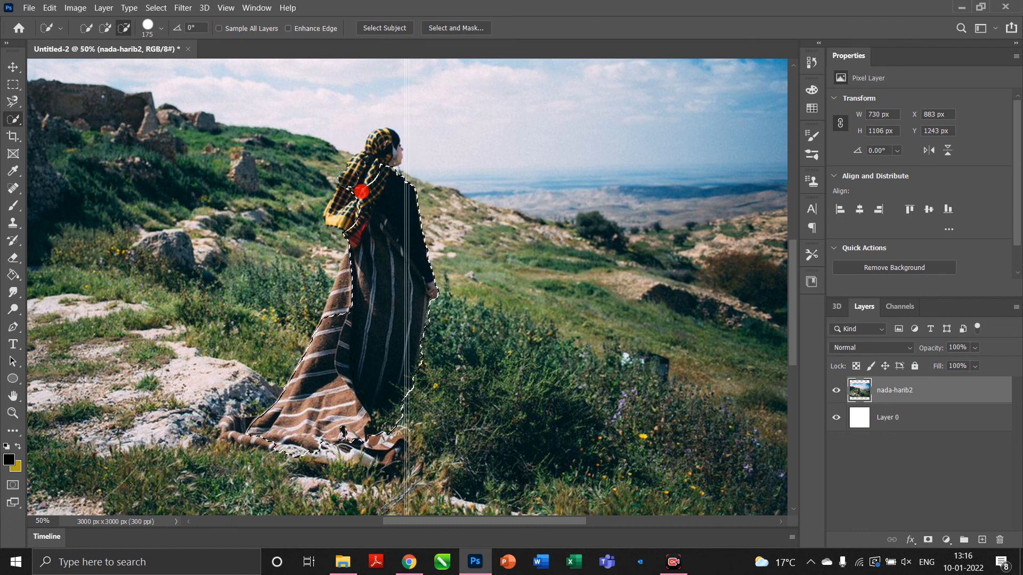
pyautogui.moveTo(363, 401)
pyautogui.mouseDown()
pyautogui.moveTo(363, 319)
pyautogui.moveTo(301, 414)
pyautogui.moveTo(319, 372)
pyautogui.moveTo(295, 454)
pyautogui.mouseUp()
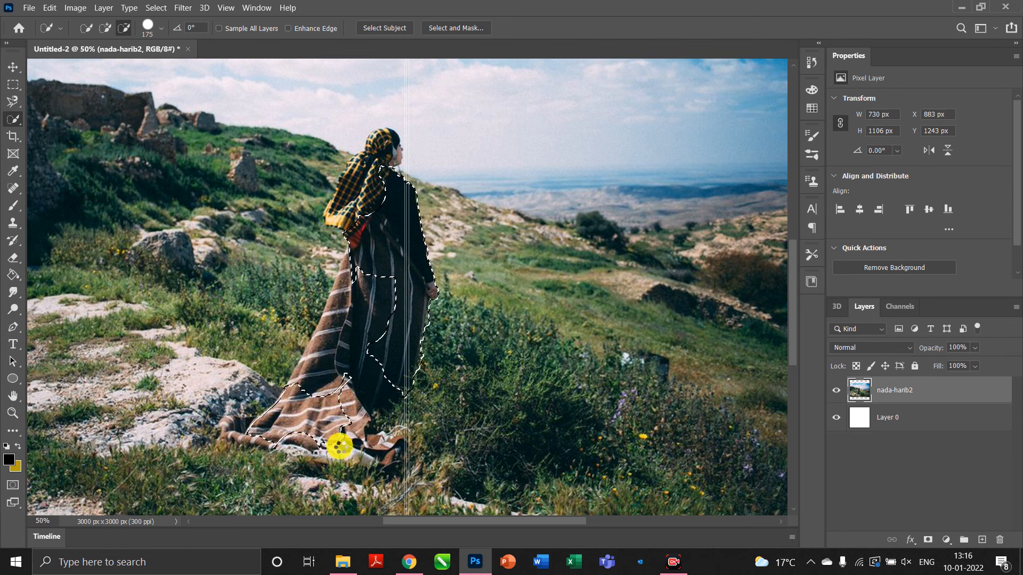
pyautogui.moveTo(375, 337)
pyautogui.mouseDown()
pyautogui.moveTo(338, 361)
pyautogui.moveTo(347, 338)
pyautogui.mouseUp()
pyautogui.hotkey('ctrl', 'd')
# Zoom out to the whole canvas and pick the Magic Wand from the selection flyout.
pyautogui.click(8, 129)
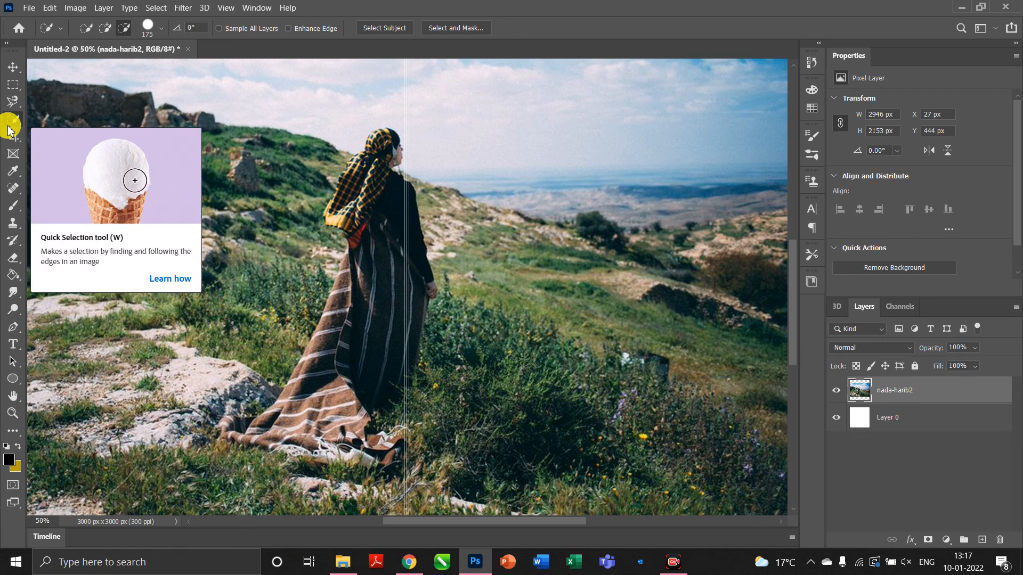
pyautogui.rightClick(12, 120)
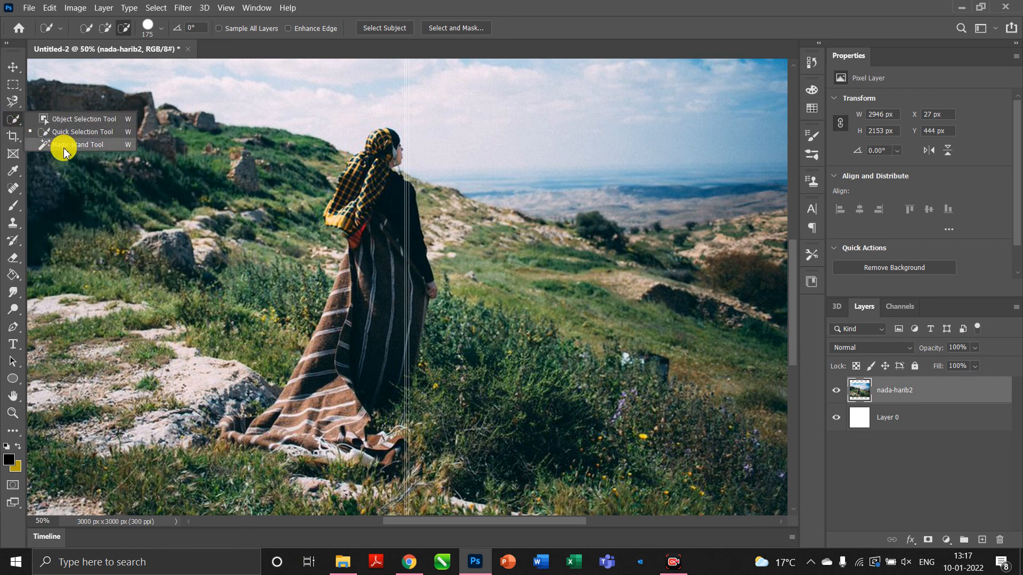
pyautogui.hotkey('ctrl', '-')
pyautogui.scroll(2, 67, 138)
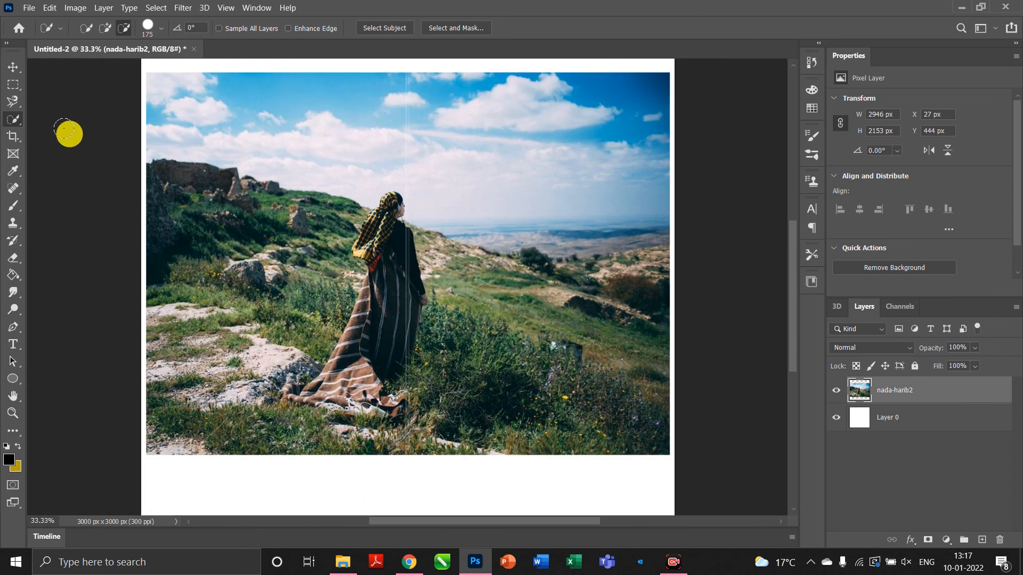
pyautogui.rightClick(9, 121)
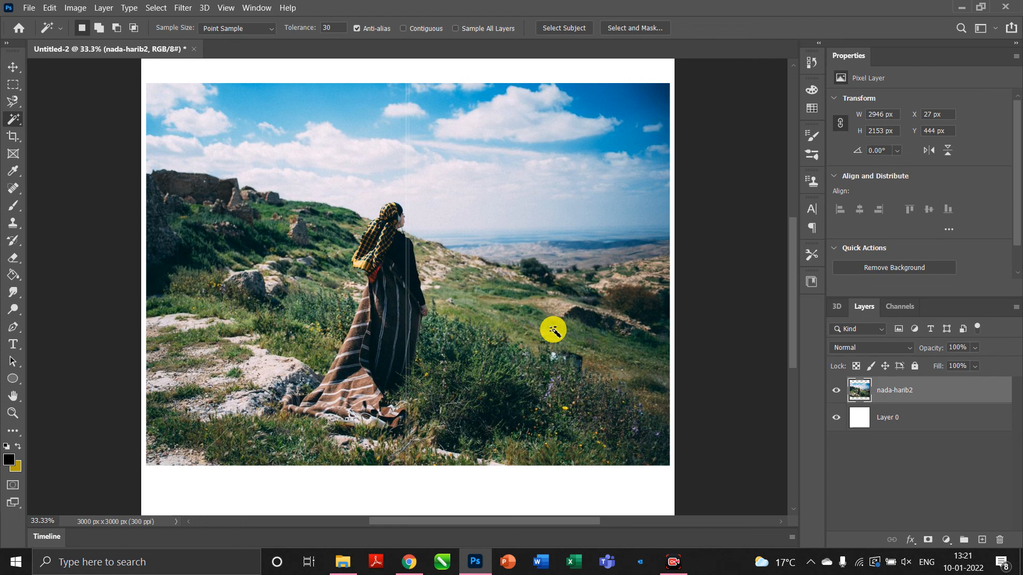
# Select the green hillside by colour, delete it, undo, and clear the selection.
pyautogui.click(516, 309)
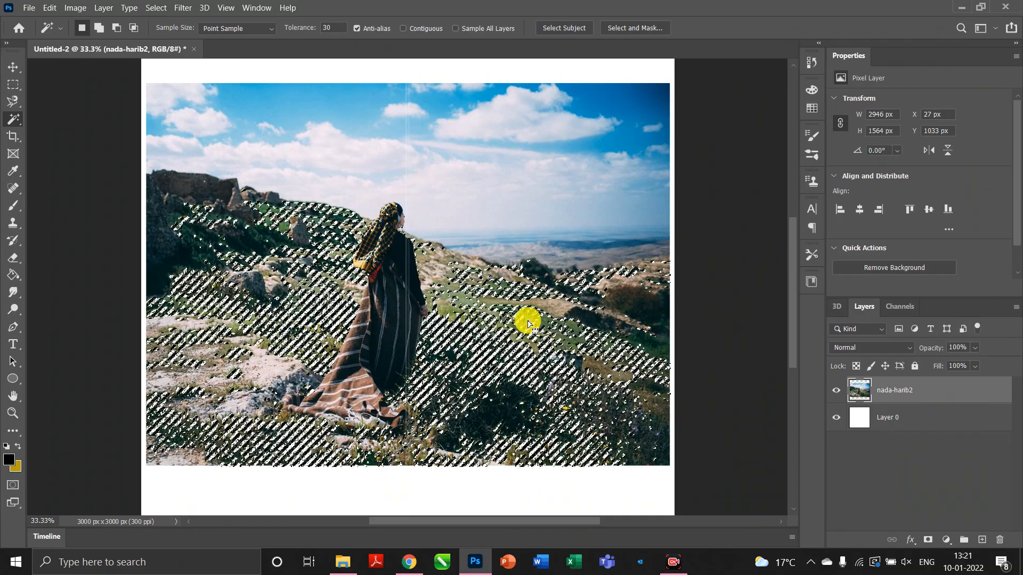
pyautogui.press('Delete')
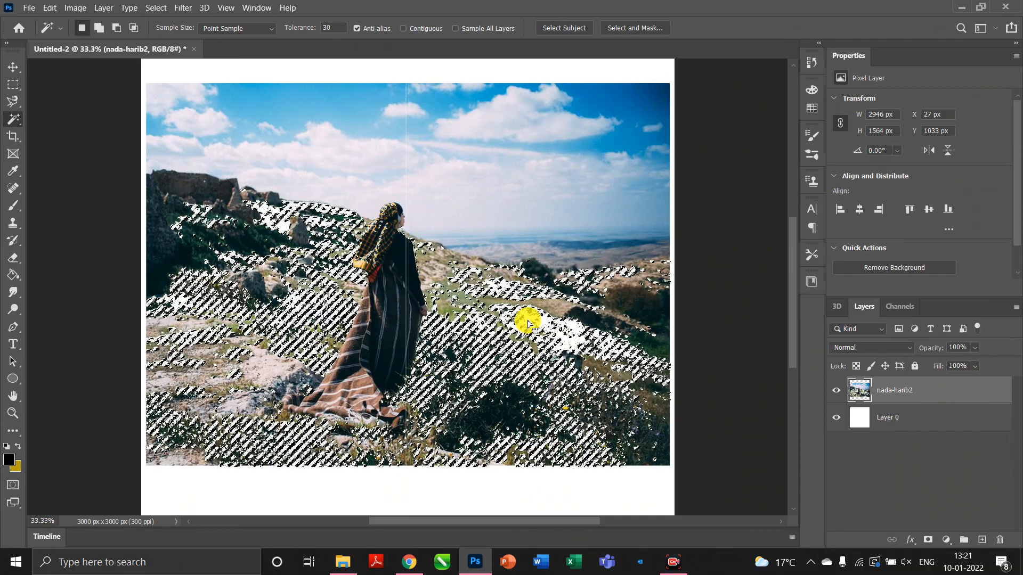
pyautogui.hotkey('ctrl', 'z')
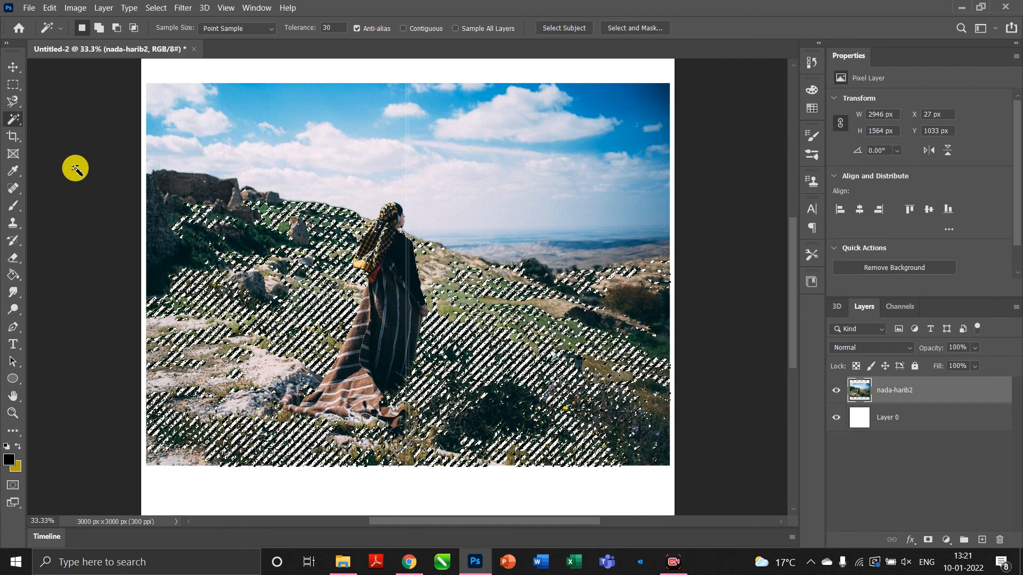
pyautogui.click(75, 169)
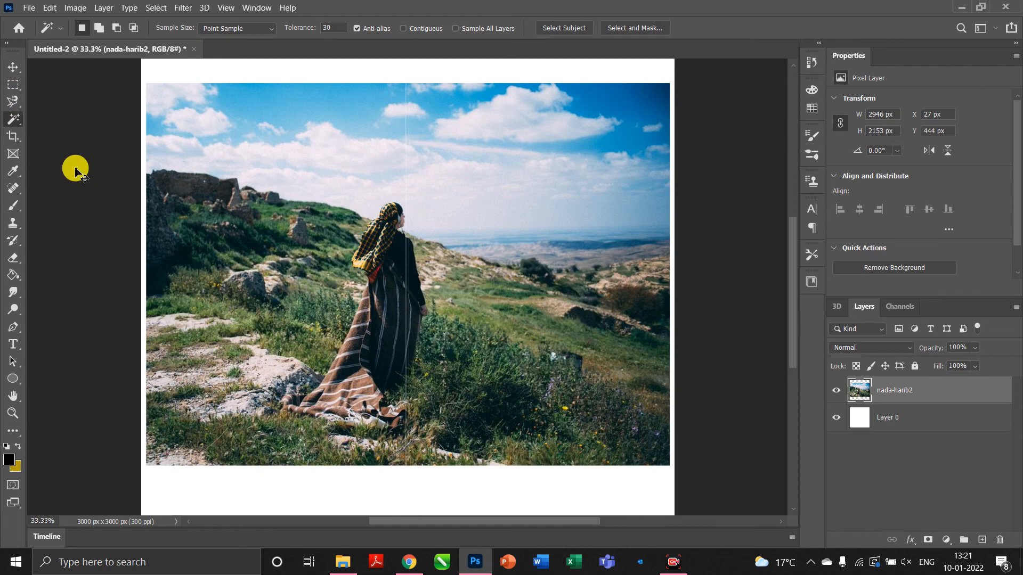
# Keep the Magic Wand tolerance at 30 and turn on Contiguous.
pyautogui.click(334, 31)
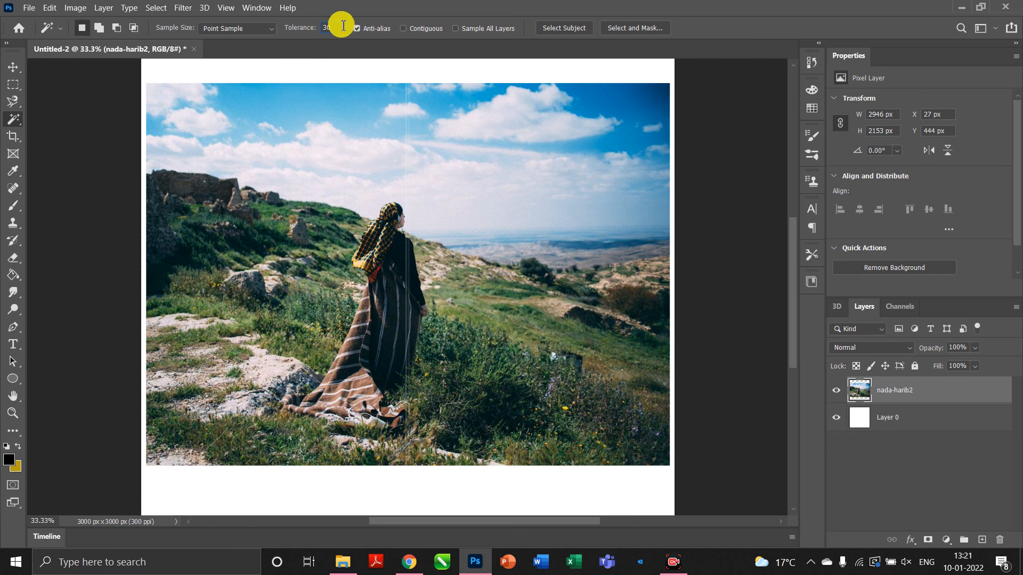
pyautogui.click(343, 29)
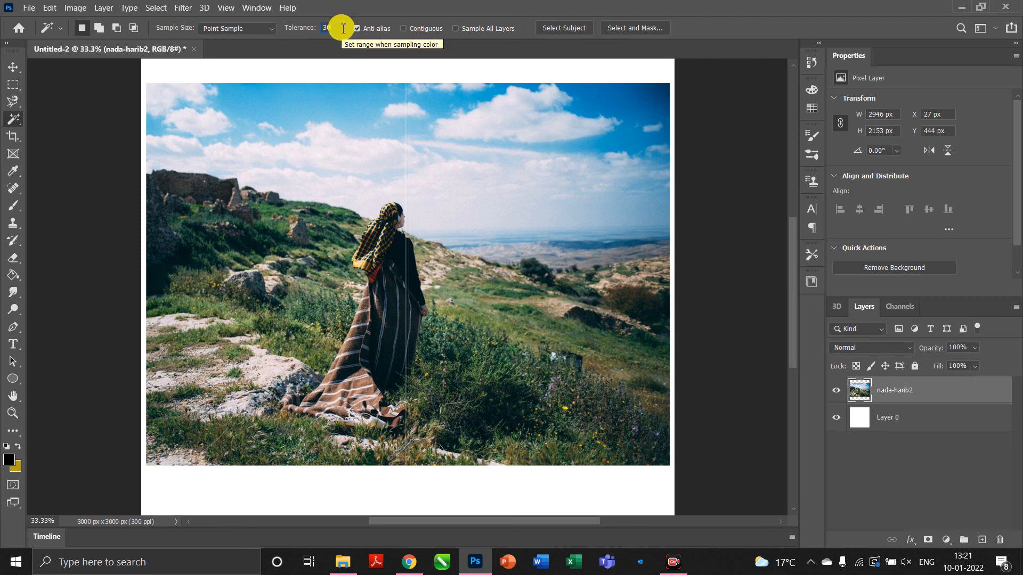
pyautogui.click(404, 29)
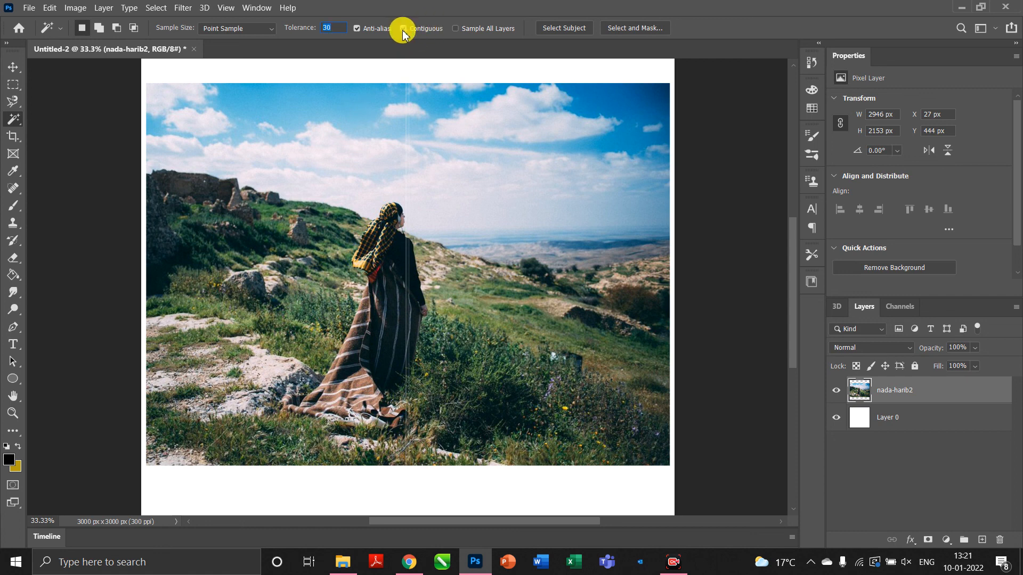
pyautogui.click(403, 30)
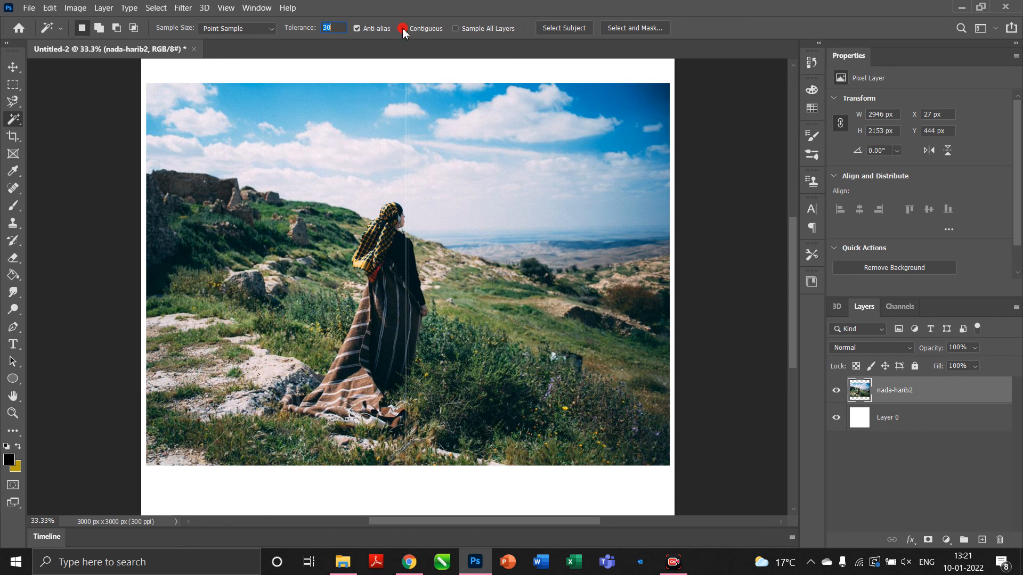
# Select one connected hillside patch, deselect, and switch Contiguous back off.
pyautogui.click(497, 292)
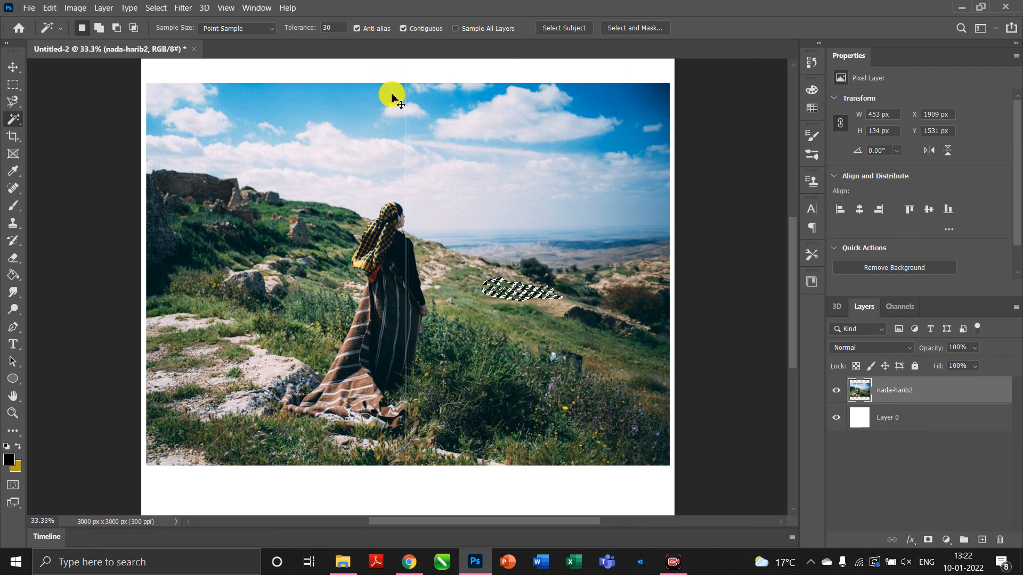
pyautogui.hotkey('ctrl', 'd')
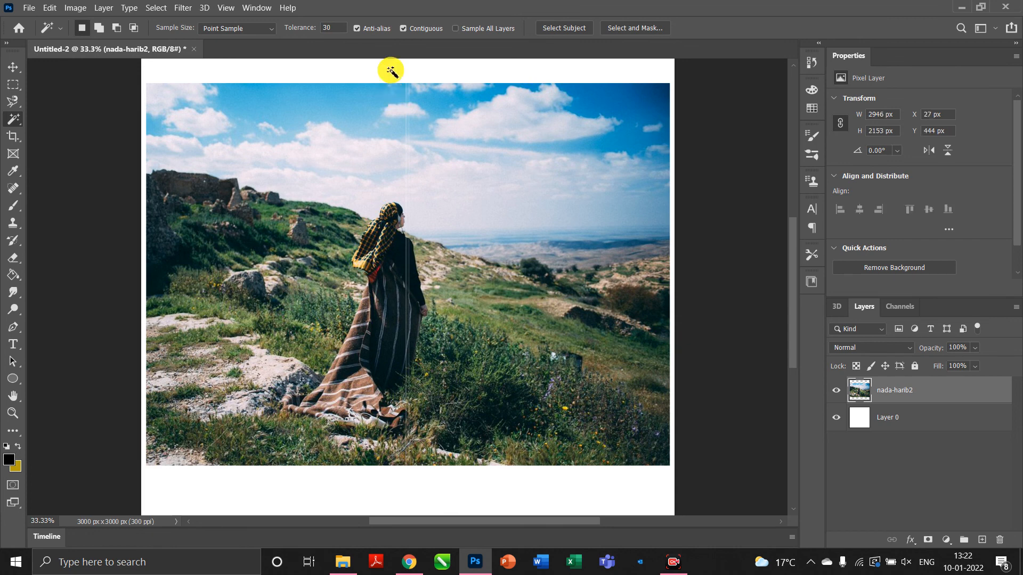
pyautogui.click(403, 29)
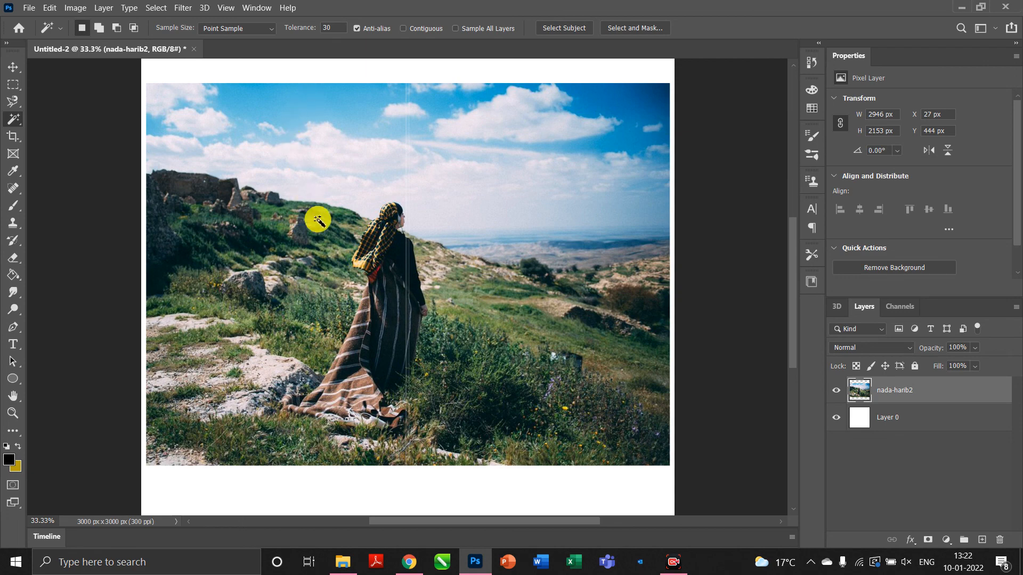
# Click the dark robe to select matching dark tones photo-wide, then deselect.
pyautogui.click(381, 299)
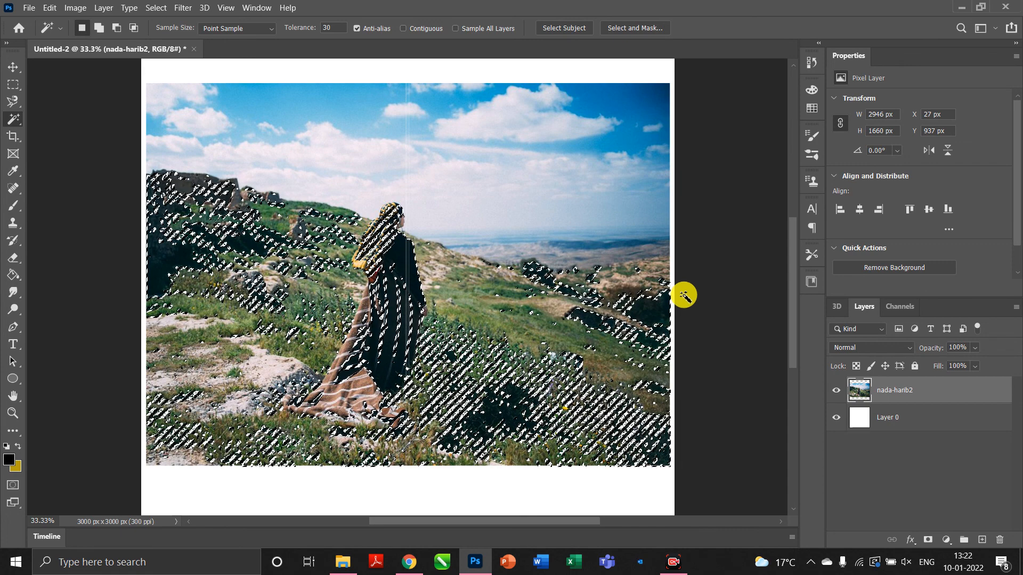
pyautogui.hotkey('ctrl', 'd')
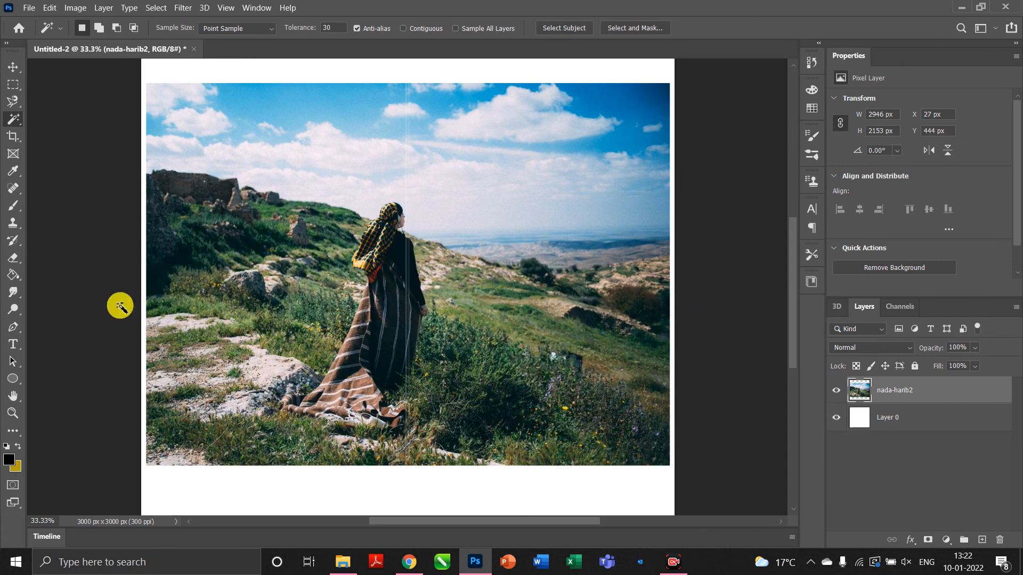